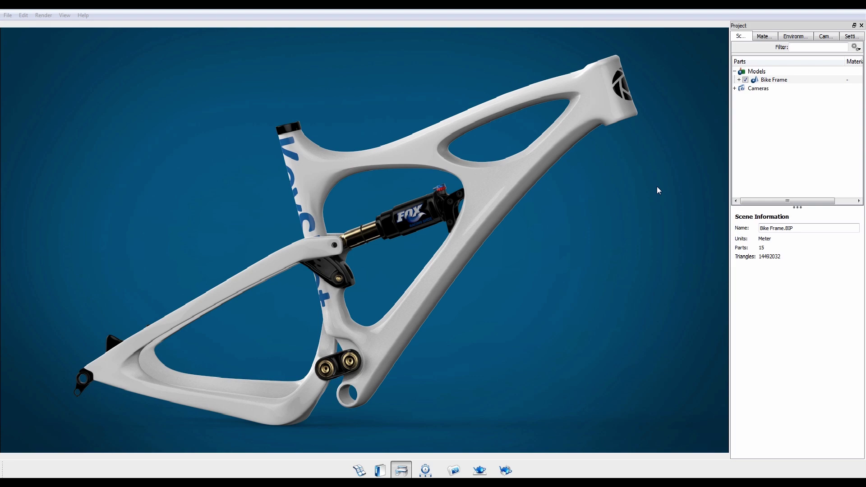
# Step: Orbit around the bike frame to check its sides and seat tube label, then pause rendering
pyautogui.moveTo(657, 187); pyautogui.dragTo(463, 238)
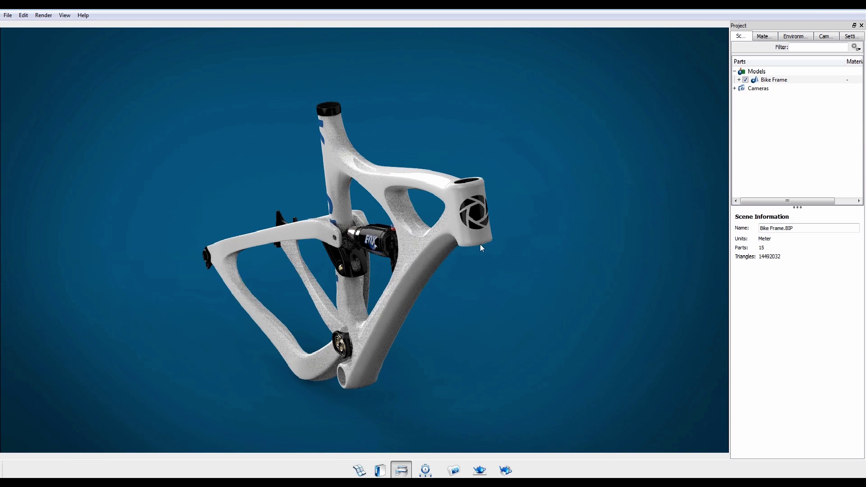
pyautogui.moveTo(435, 249)
pyautogui.mouseDown()
pyautogui.moveTo(535, 266)
pyautogui.moveTo(190, 239)
pyautogui.moveTo(556, 274)
pyautogui.moveTo(497, 250)
pyautogui.moveTo(440, 244)
pyautogui.moveTo(183, 244)
pyautogui.moveTo(447, 300)
pyautogui.mouseUp()
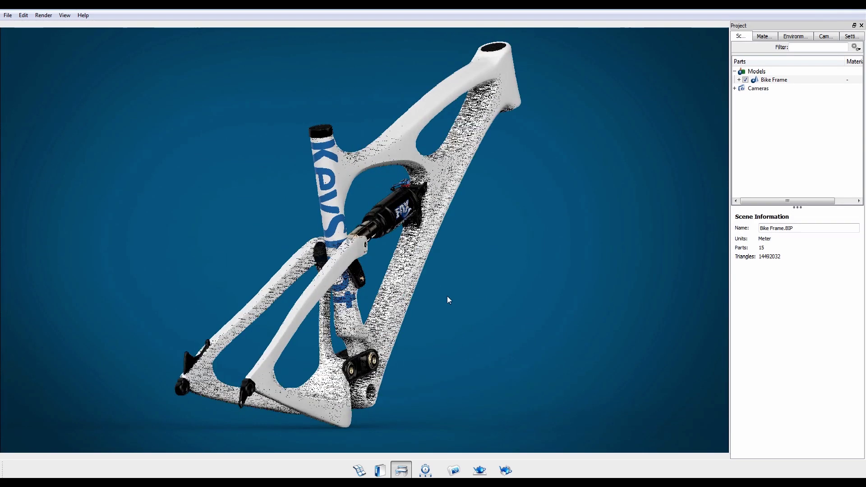
pyautogui.moveTo(501, 295)
pyautogui.mouseDown()
pyautogui.moveTo(691, 302)
pyautogui.moveTo(483, 260)
pyautogui.mouseUp()
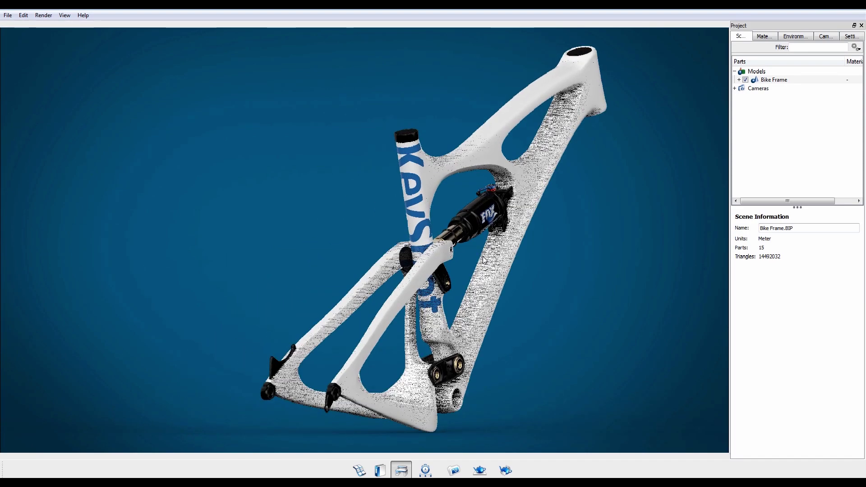
pyautogui.scroll(2, 484, 259)
pyautogui.scroll(1, 492, 271)
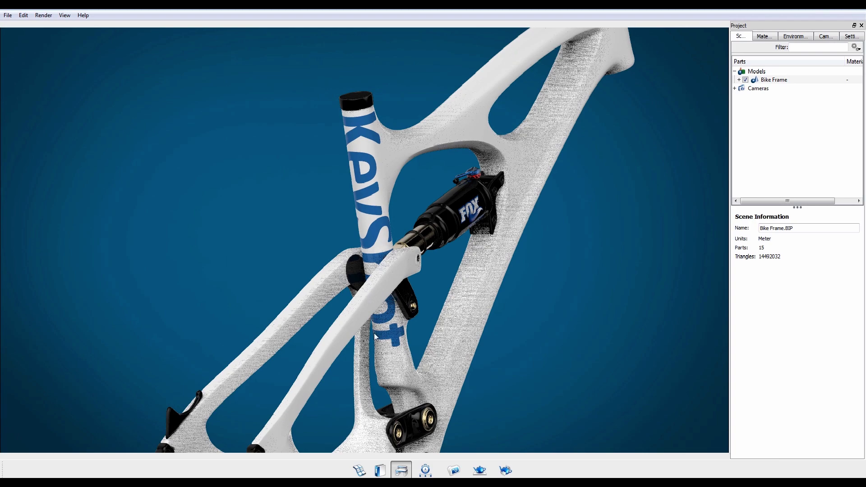
pyautogui.moveTo(432, 330); pyautogui.dragTo(263, 329)
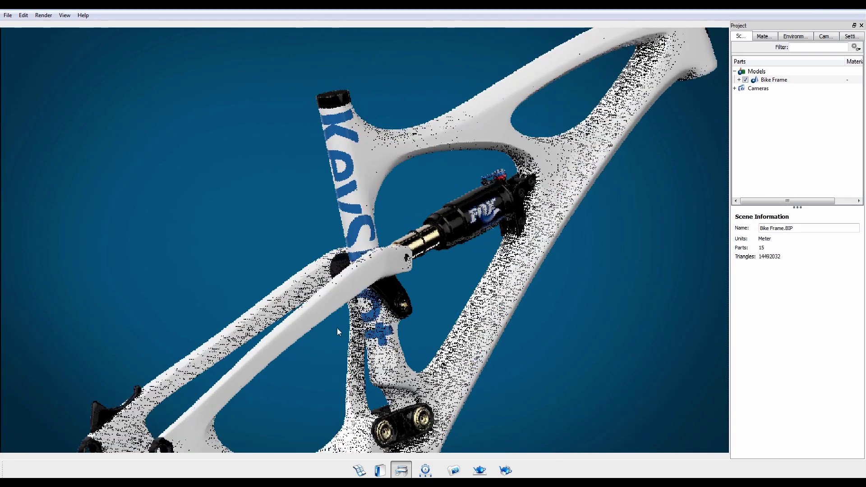
pyautogui.moveTo(263, 329); pyautogui.dragTo(494, 330)
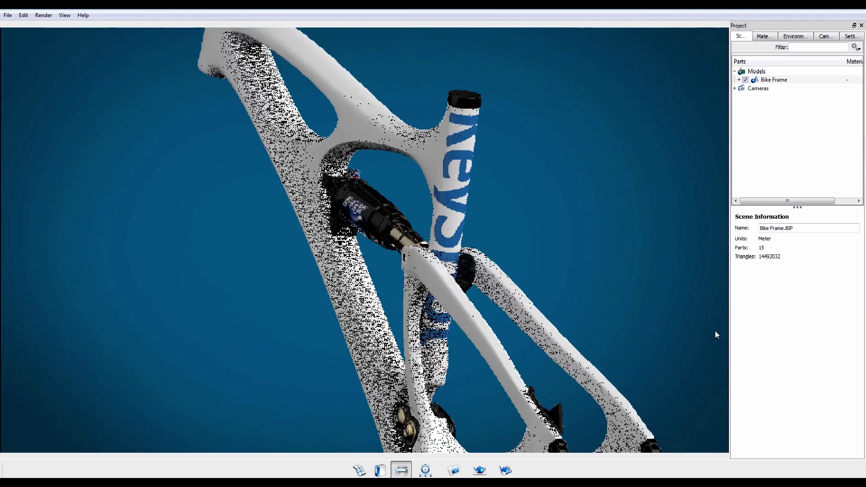
pyautogui.moveTo(493, 330)
pyautogui.mouseDown()
pyautogui.moveTo(768, 335)
pyautogui.moveTo(399, 333)
pyautogui.mouseUp()
pyautogui.hotkey('shift', 'p')
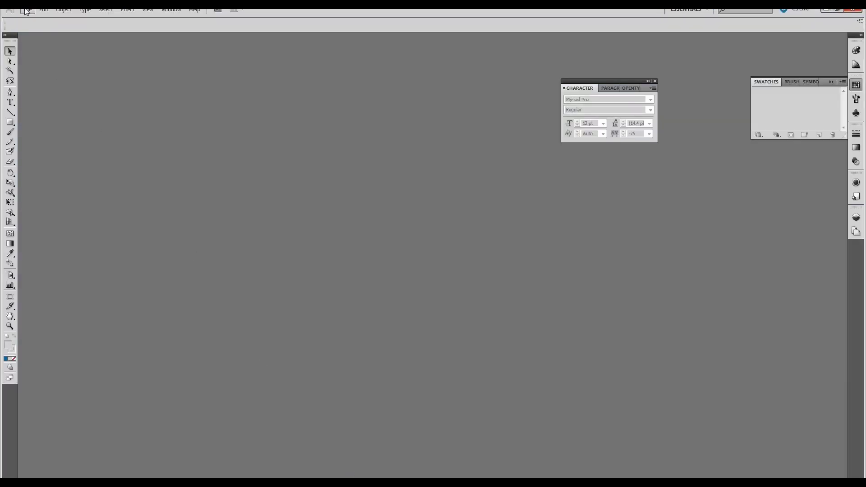
# Step: Create a new Letter-size Illustrator document named Seat_Tube_Label
pyautogui.click(26, 10)
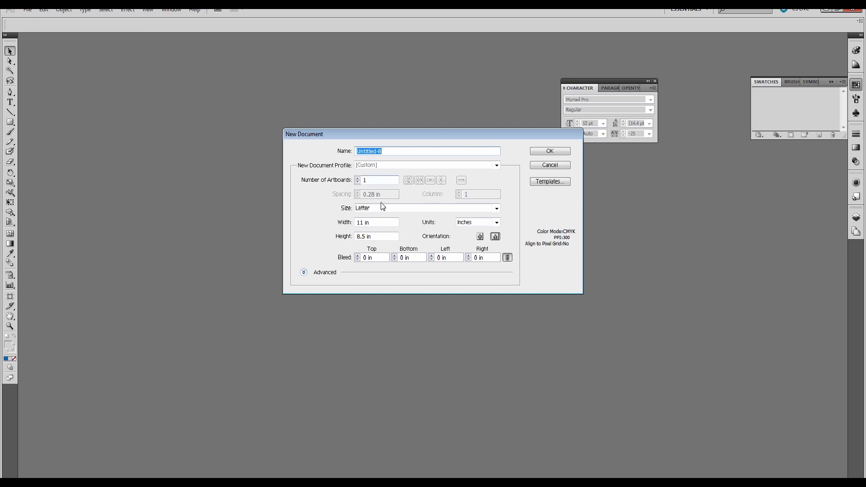
pyautogui.click(381, 206)
pyautogui.click(378, 233)
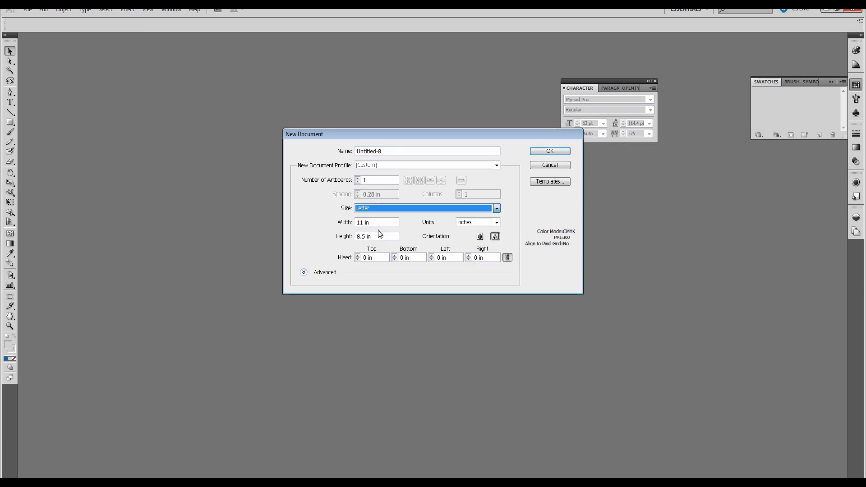
pyautogui.click(393, 151)
pyautogui.write('Seat_Tub')
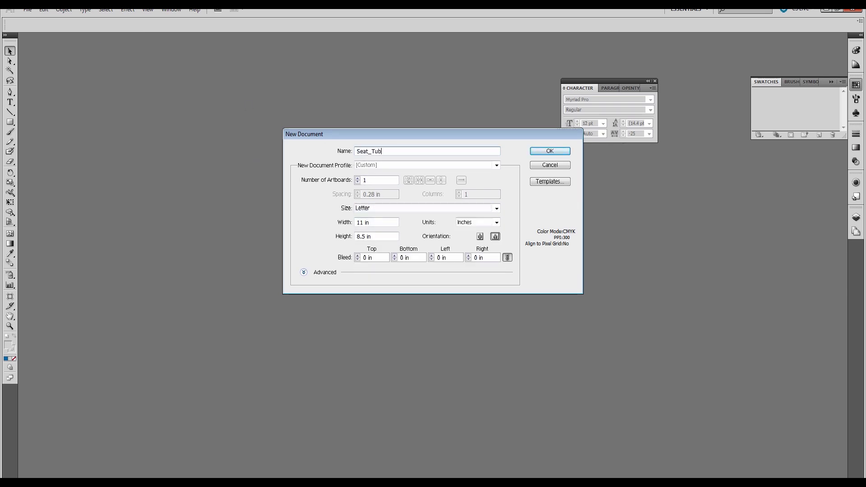
pyautogui.write('e_Label')
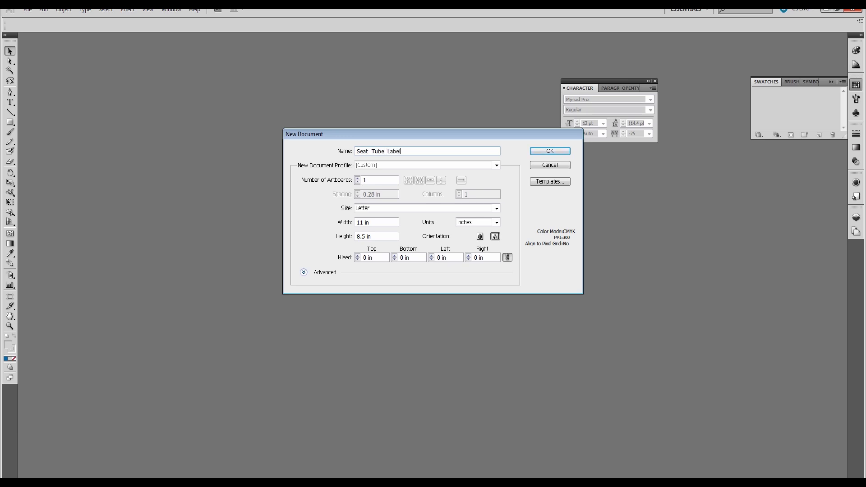
pyautogui.press('Return')
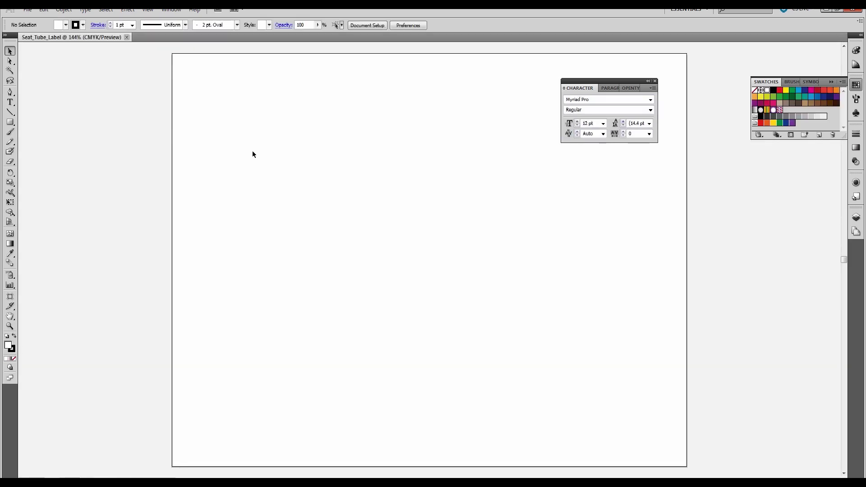
# Step: Add a KeyShot text across the page in Calibri Bold with -25 tracking
pyautogui.click(10, 102)
pyautogui.moveTo(179, 175); pyautogui.dragTo(676, 330)
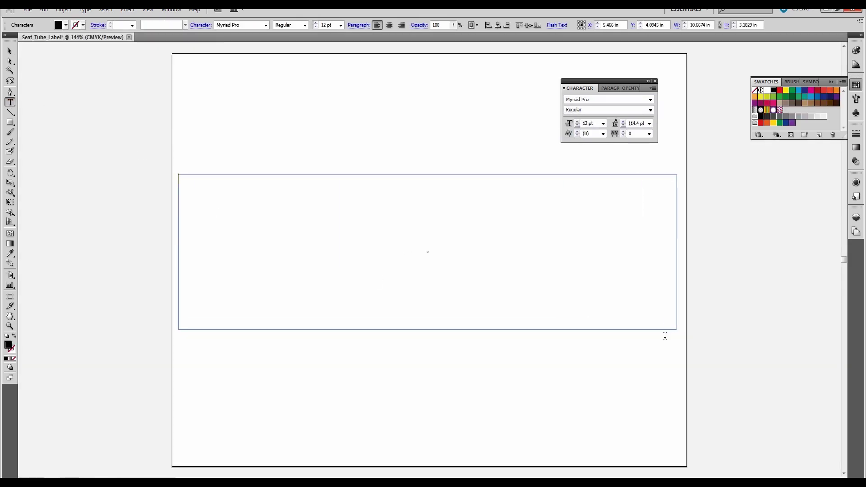
pyautogui.hotkey('ctrl', 'a')
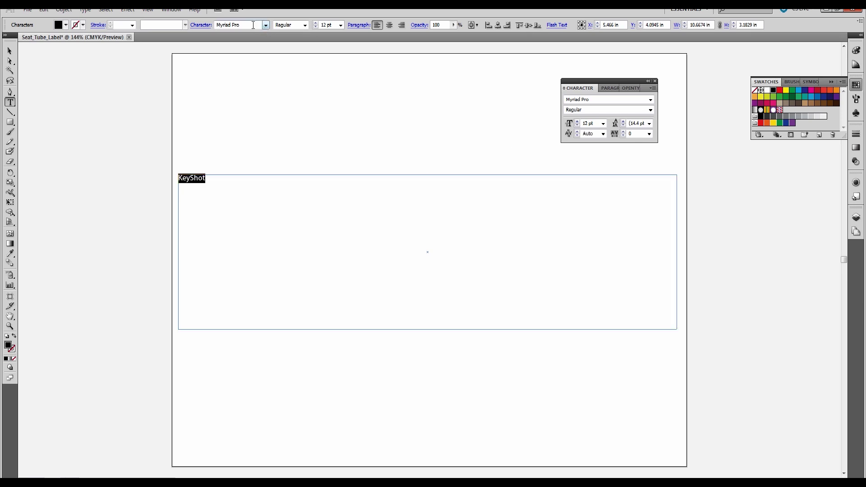
pyautogui.click(304, 25)
pyautogui.click(287, 60)
pyautogui.click(649, 133)
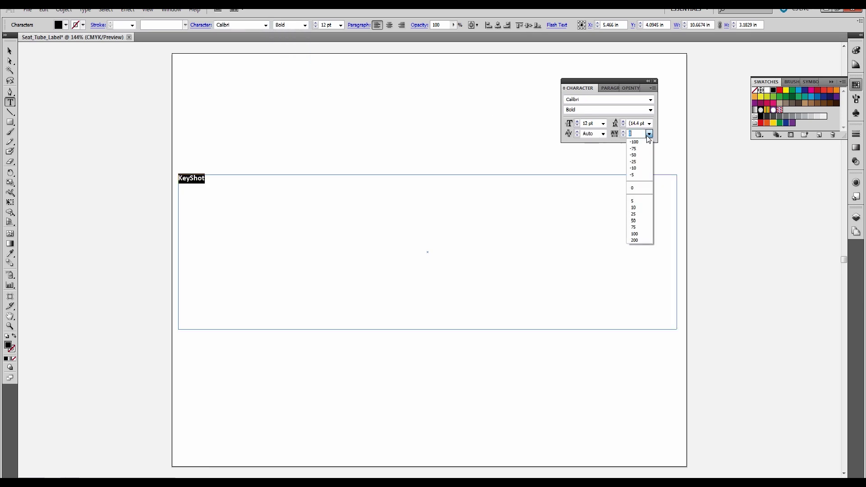
pyautogui.click(633, 220)
pyautogui.press('Escape')
pyautogui.click(55, 83)
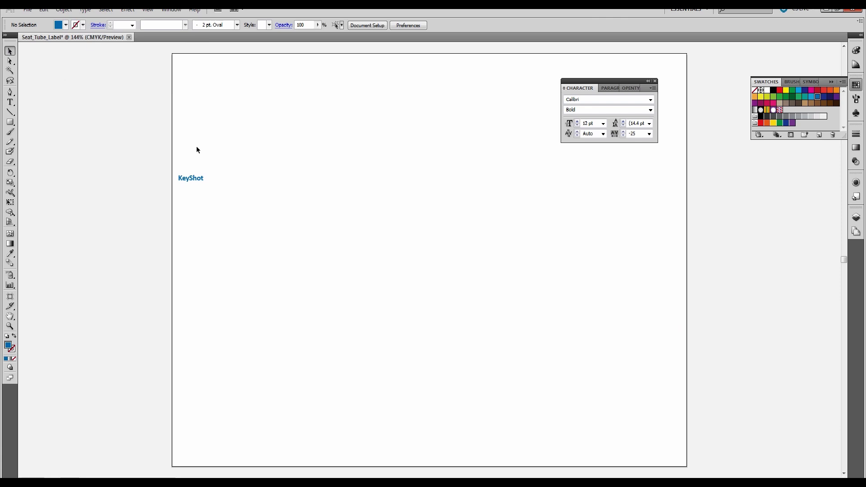
# Step: Convert the KeyShot text to outlines, enlarge it to page width and centre it vertically
pyautogui.click(190, 178)
pyautogui.click(85, 10)
pyautogui.click(112, 110)
pyautogui.moveTo(203, 182)
pyautogui.keyDown('shift'); pyautogui.mouseDown()
pyautogui.moveTo(663, 377)
pyautogui.moveTo(675, 397)
pyautogui.mouseUp(); pyautogui.keyUp('shift')
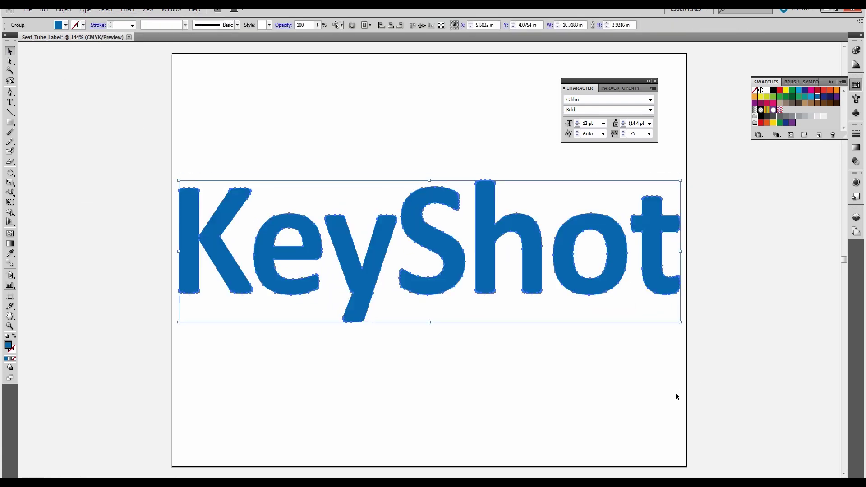
pyautogui.click(420, 26)
pyautogui.click(52, 69)
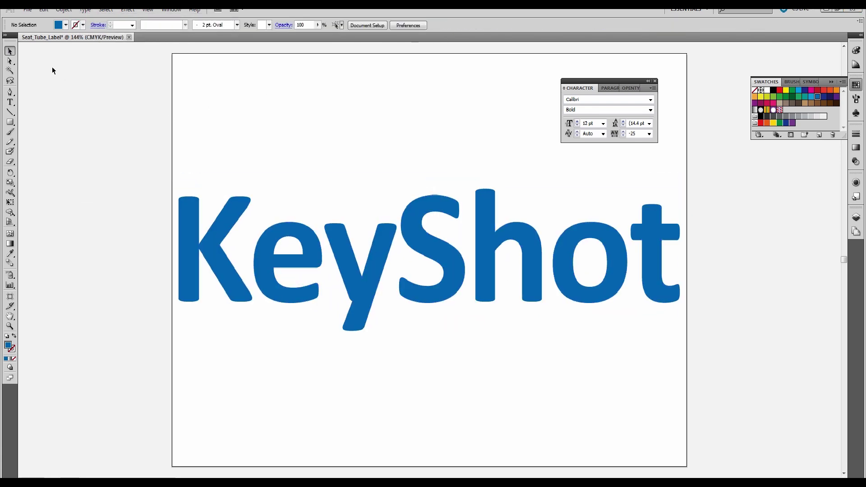
# Step: Export the wordmark to the desktop as a transparent 300 ppi PNG, then quit without saving
pyautogui.click(28, 10)
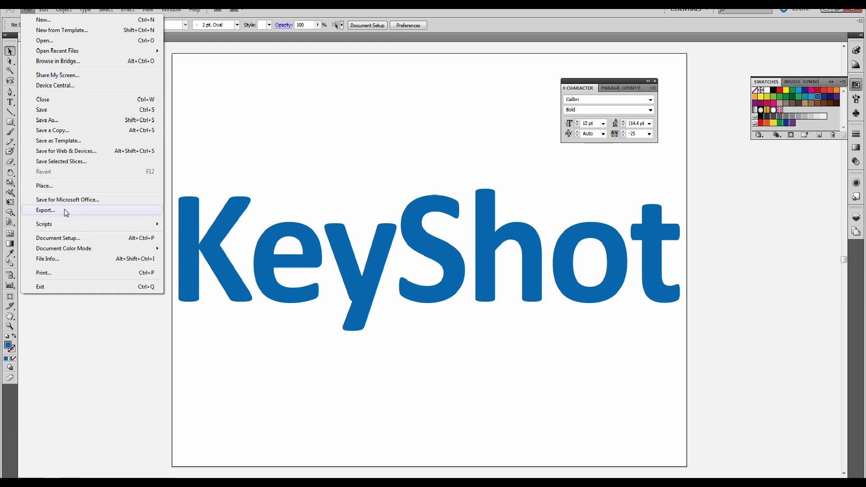
pyautogui.click(62, 212)
pyautogui.click(642, 431)
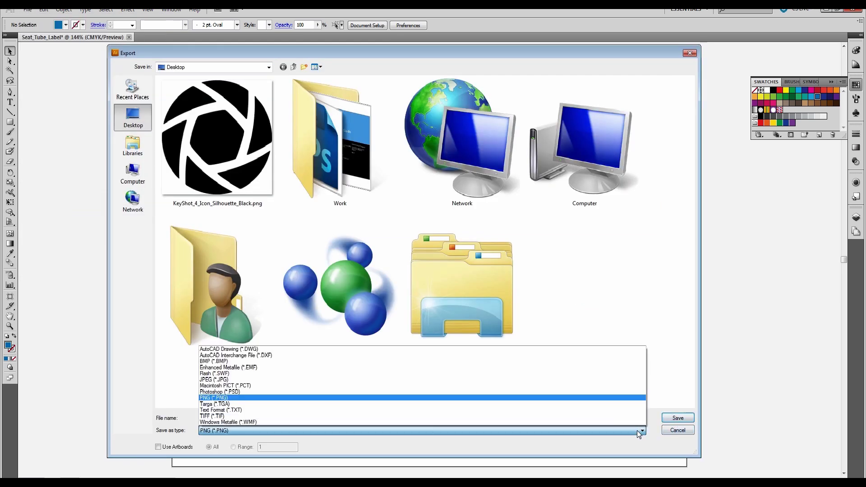
pyautogui.click(678, 418)
pyautogui.click(456, 250)
pyautogui.click(427, 257)
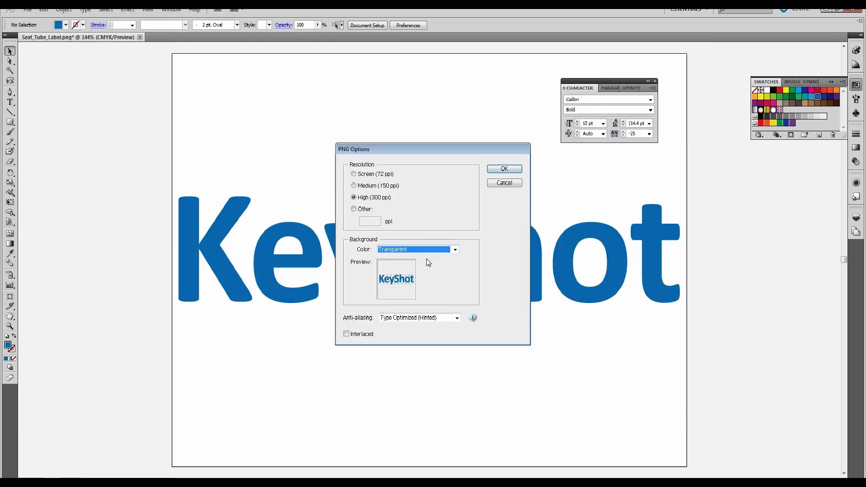
pyautogui.click(499, 170)
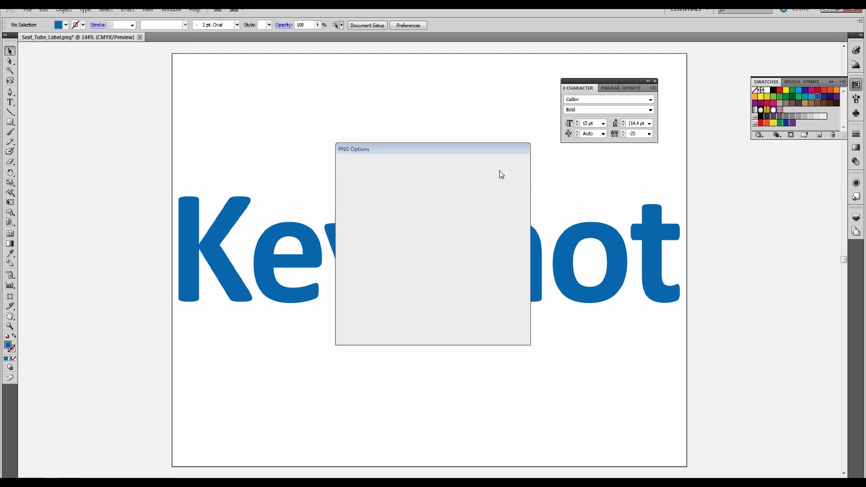
pyautogui.click(851, 10)
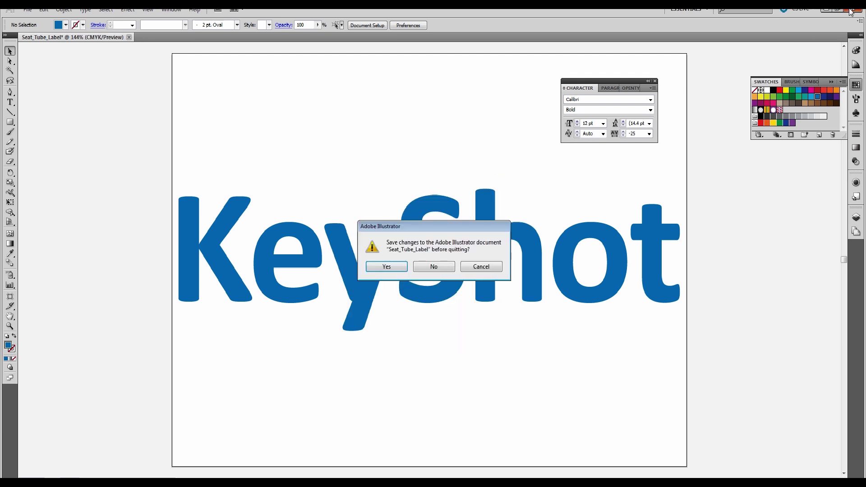
pyautogui.click(435, 267)
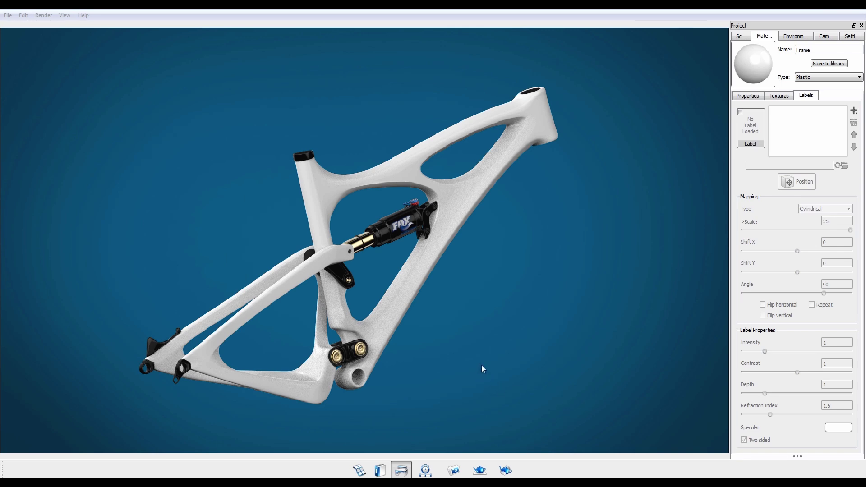
# Step: Add Seat_Tube_Label.png as a new label on the frame material
pyautogui.moveTo(481, 368); pyautogui.dragTo(485, 348, button='middle')
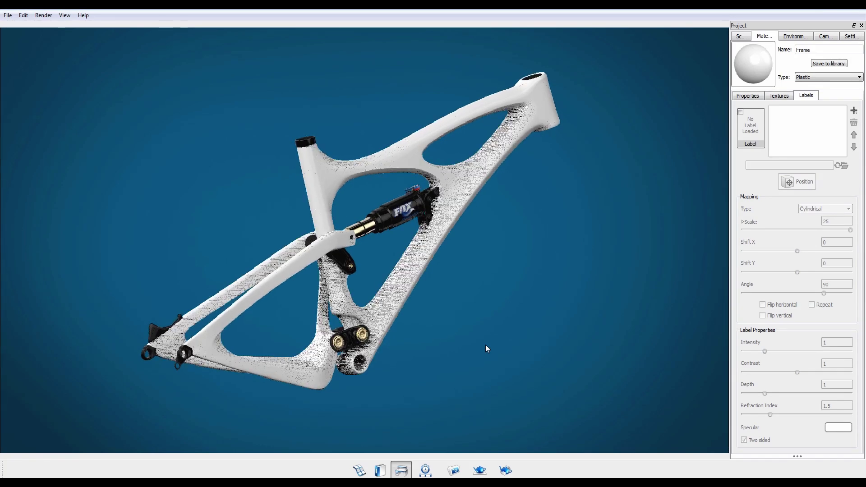
pyautogui.scroll(2, 486, 346)
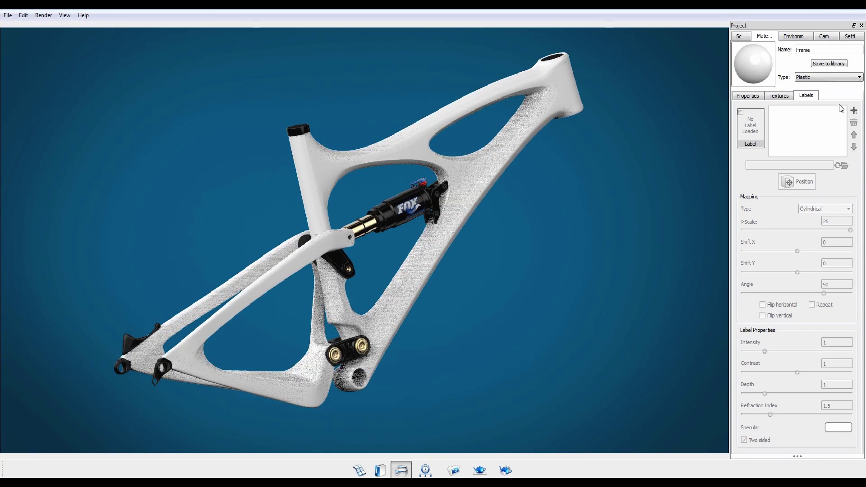
pyautogui.click(854, 111)
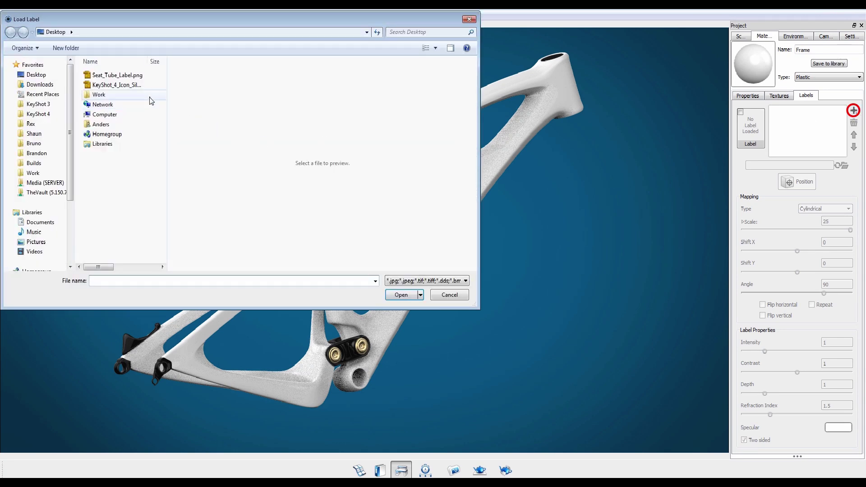
pyautogui.click(140, 79)
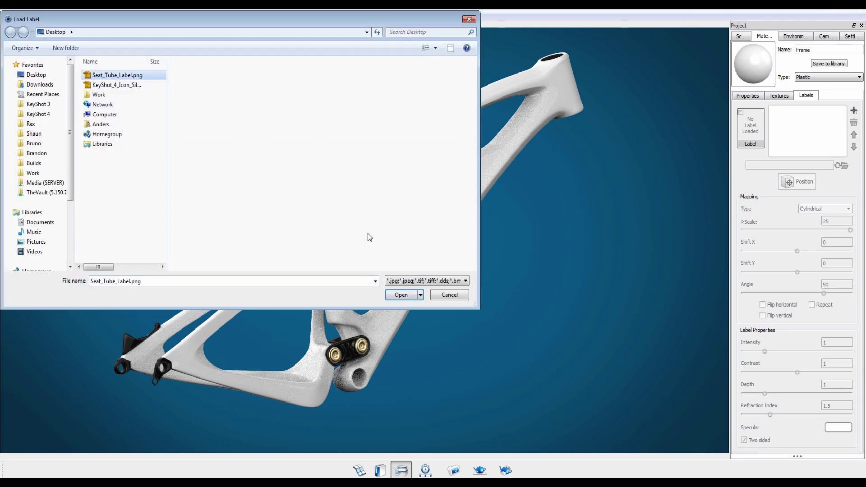
pyautogui.click(401, 298)
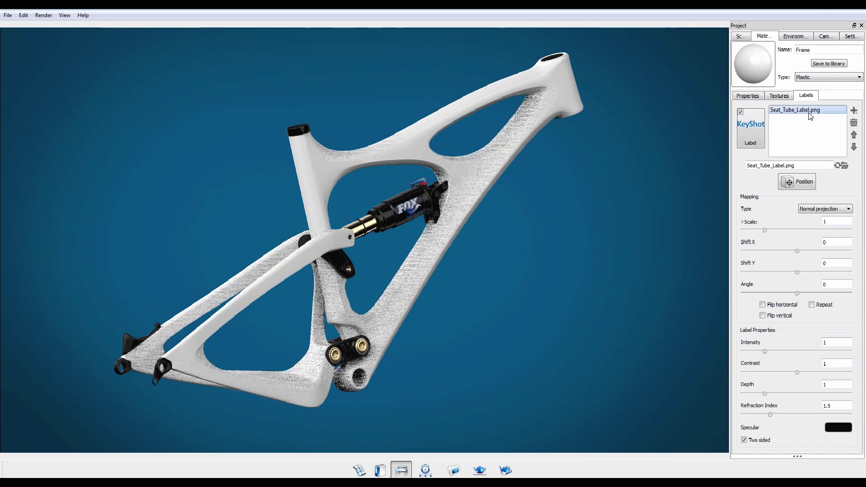
# Step: Give the label cylindrical mapping with Shift X and Shift Y of 0 and scale 25
pyautogui.click(840, 212)
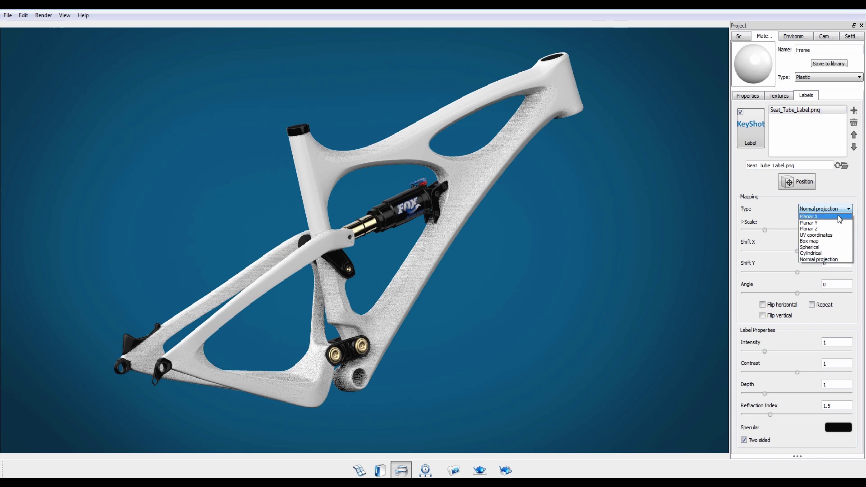
pyautogui.click(835, 250)
pyautogui.moveTo(838, 242); pyautogui.dragTo(799, 243)
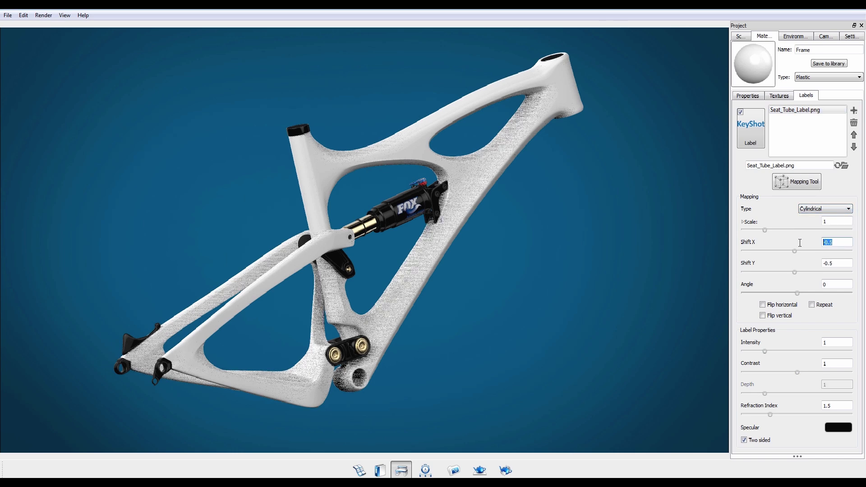
pyautogui.write('0')
pyautogui.moveTo(842, 262); pyautogui.dragTo(818, 265)
pyautogui.write('0')
pyautogui.moveTo(839, 223); pyautogui.dragTo(816, 226)
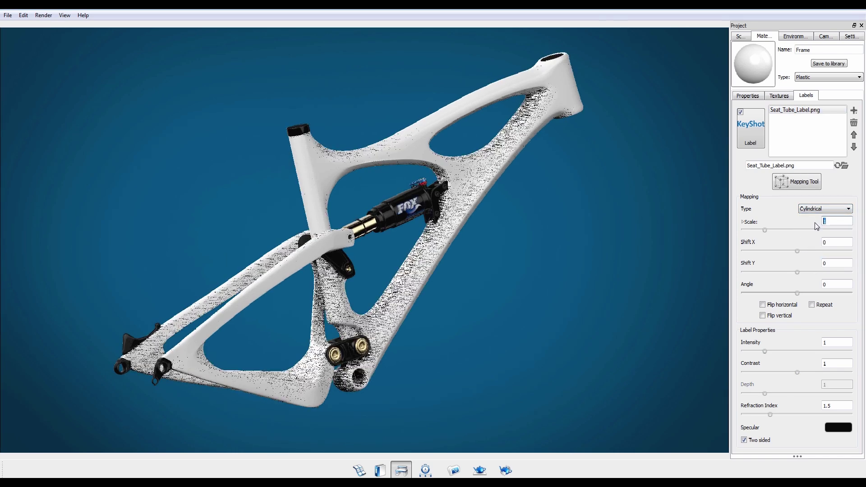
pyautogui.write('25')
pyautogui.press('Return')
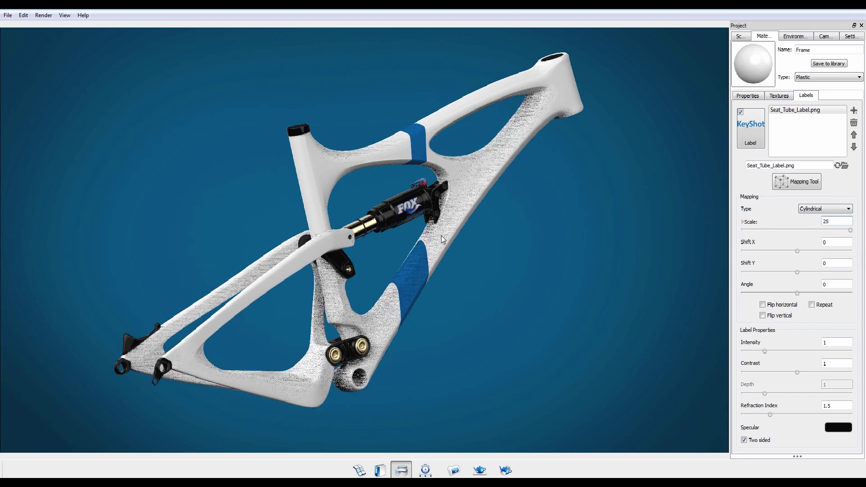
pyautogui.moveTo(228, 240); pyautogui.dragTo(499, 252)
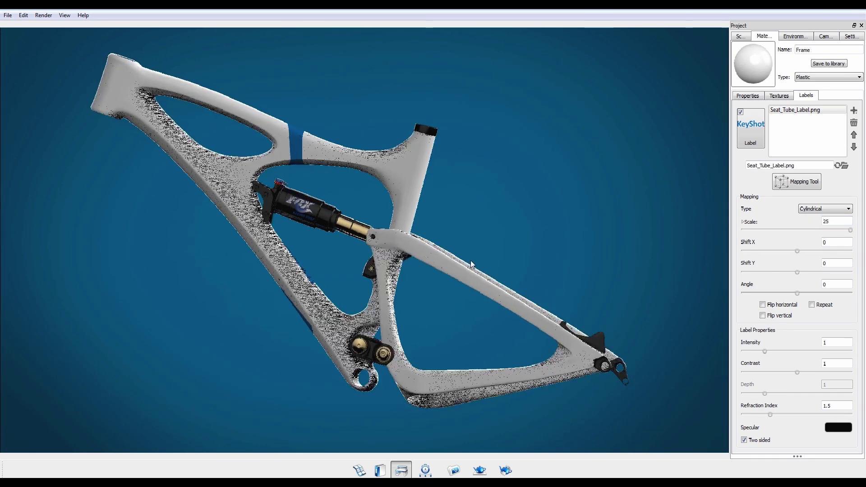
# Step: Slide the label's cylindrical mapping onto the seat tube with the Mapping Tool
pyautogui.click(797, 185)
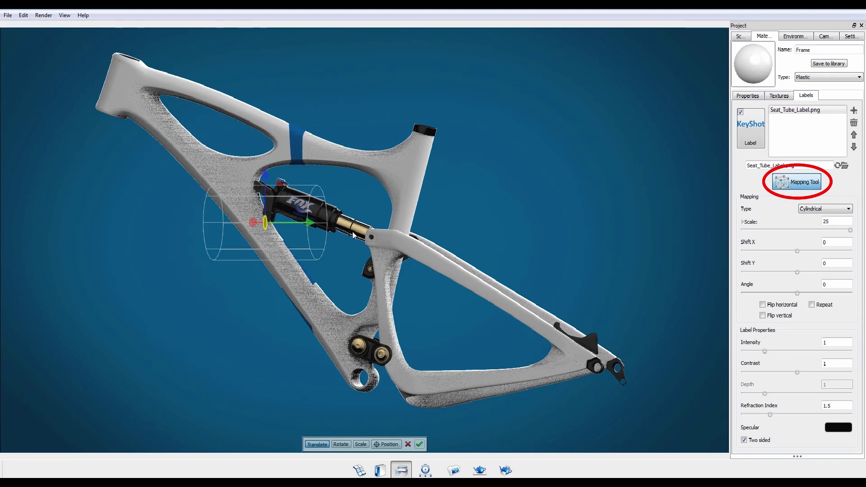
pyautogui.moveTo(335, 228); pyautogui.dragTo(450, 230)
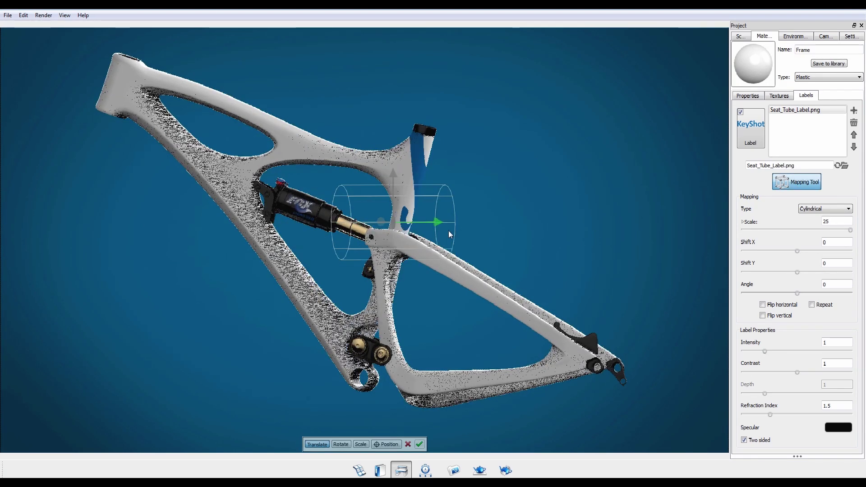
pyautogui.moveTo(452, 297); pyautogui.dragTo(518, 304)
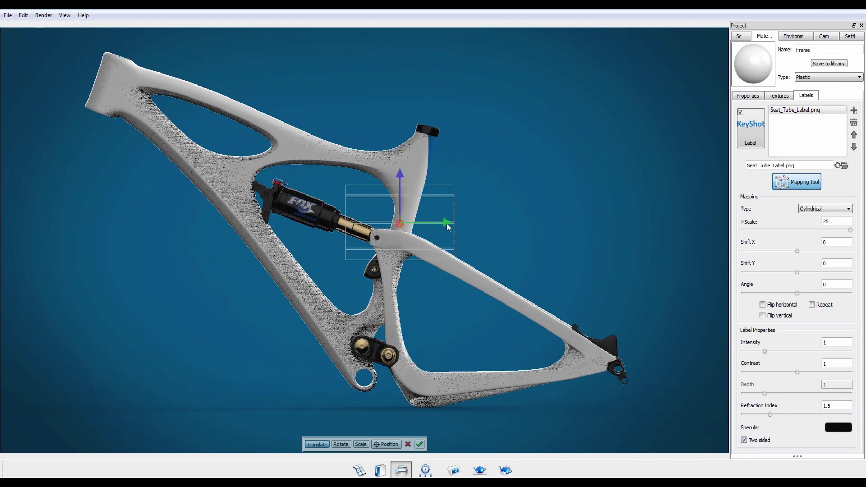
pyautogui.moveTo(447, 222); pyautogui.dragTo(450, 223)
# Step: Bring up the camera settings
pyautogui.click(826, 36)
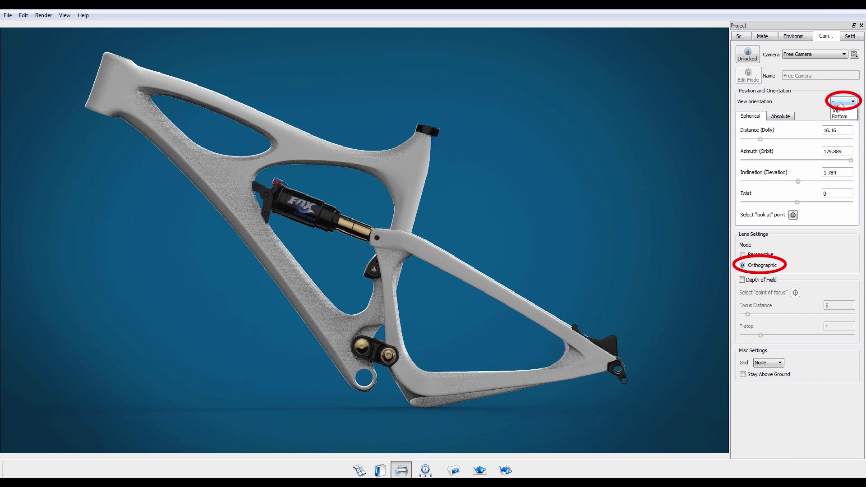
# Step: Set the camera to the Right view and pan the frame slightly upward
pyautogui.click(840, 133)
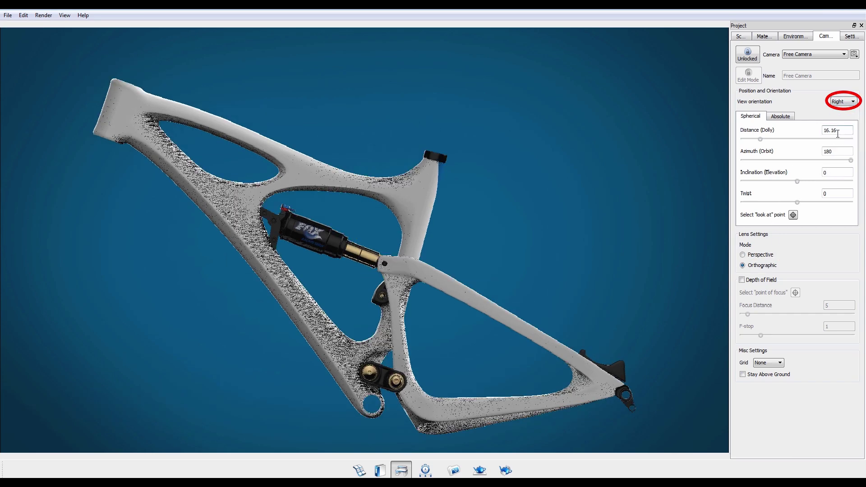
pyautogui.moveTo(539, 300); pyautogui.dragTo(539, 276, button='middle')
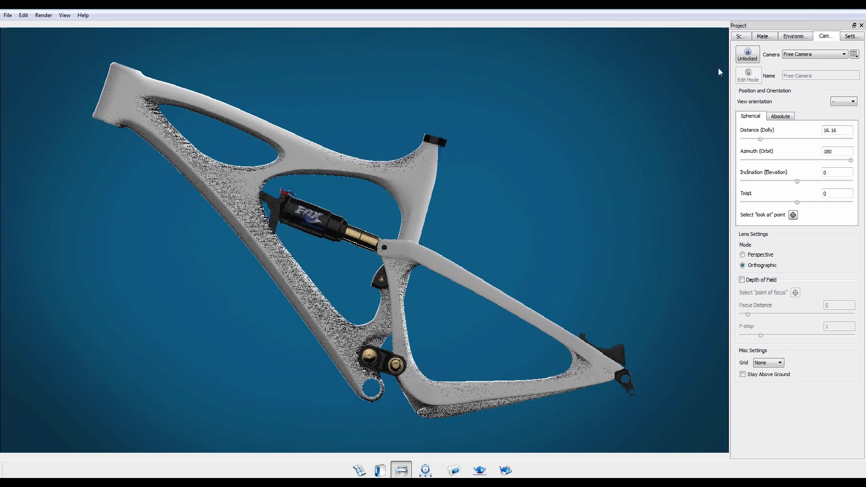
# Step: Reopen the label Mapping Tool and rotate the label mapping upright
pyautogui.click(762, 37)
pyautogui.click(796, 181)
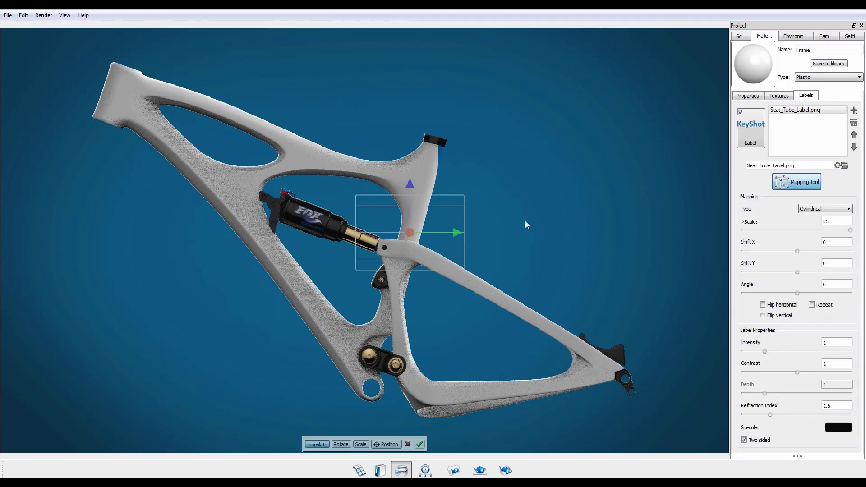
pyautogui.click(340, 444)
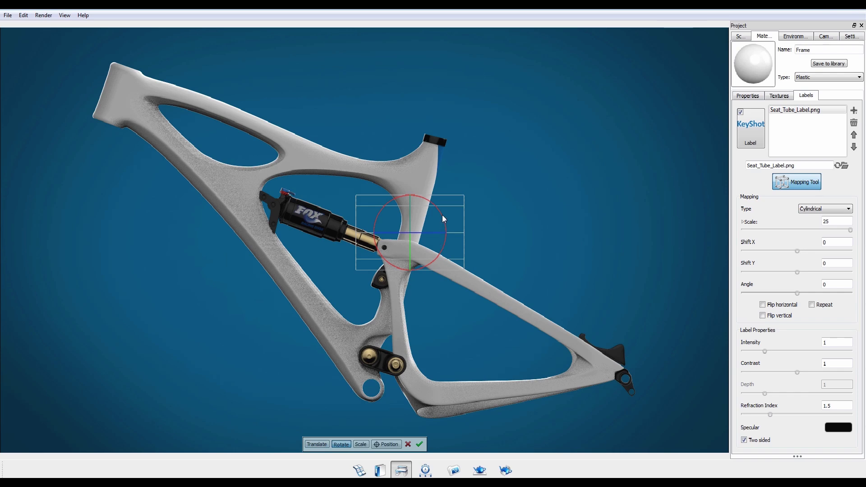
pyautogui.keyDown('shift'); pyautogui.moveTo(442, 215); pyautogui.dragTo(362, 176); pyautogui.keyUp('shift')
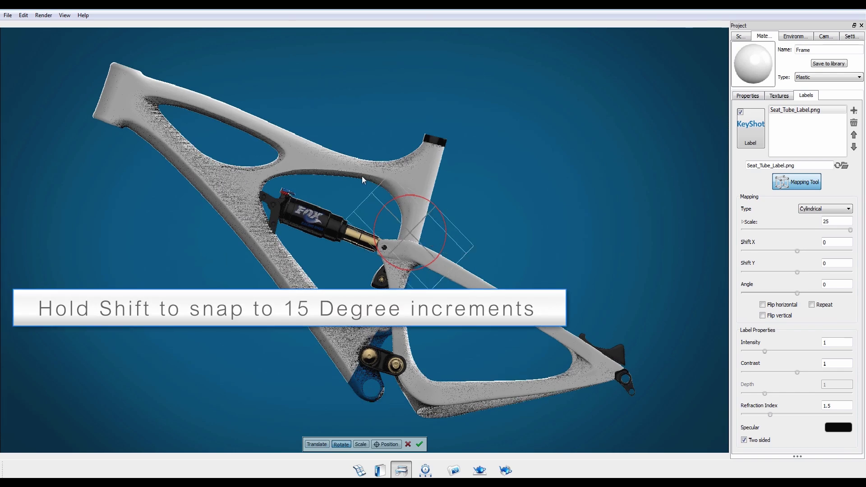
pyautogui.moveTo(362, 176)
pyautogui.keyDown('shift'); pyautogui.mouseDown()
pyautogui.moveTo(240, 263)
pyautogui.moveTo(238, 219)
pyautogui.mouseUp(); pyautogui.keyUp('shift')
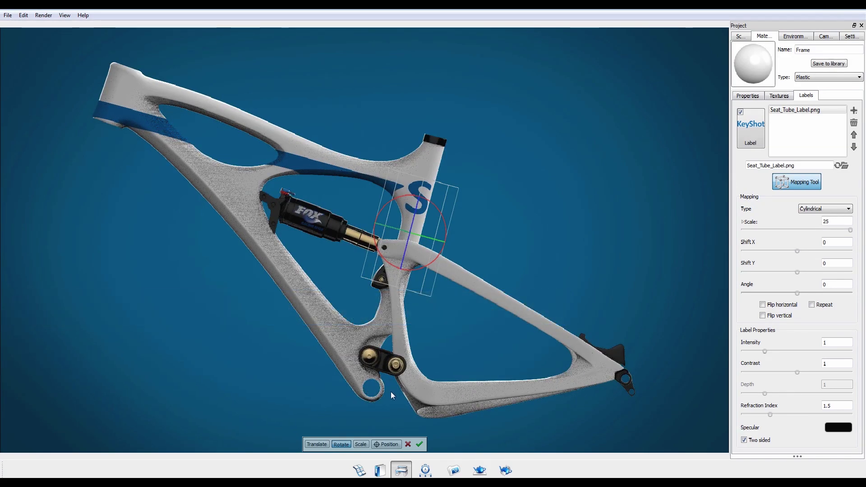
# Step: Set the label angle to 90, turn it to face front, and lower it down the seat tube
pyautogui.moveTo(516, 279); pyautogui.dragTo(273, 282)
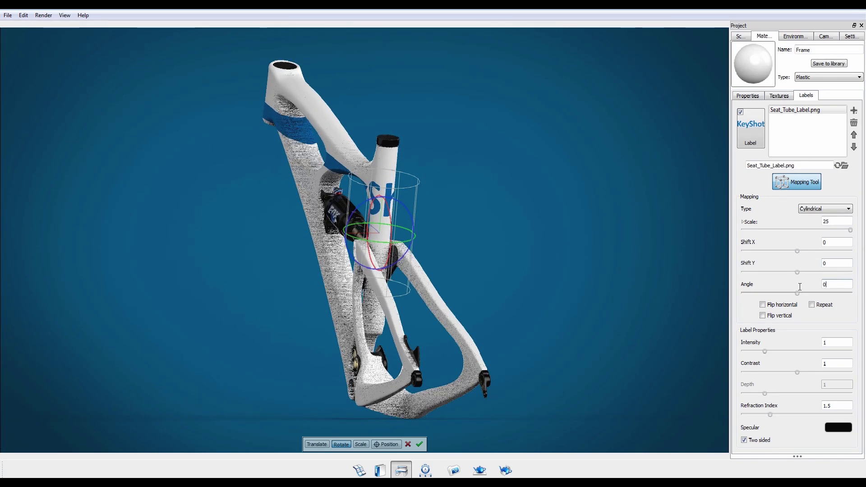
pyautogui.write('90')
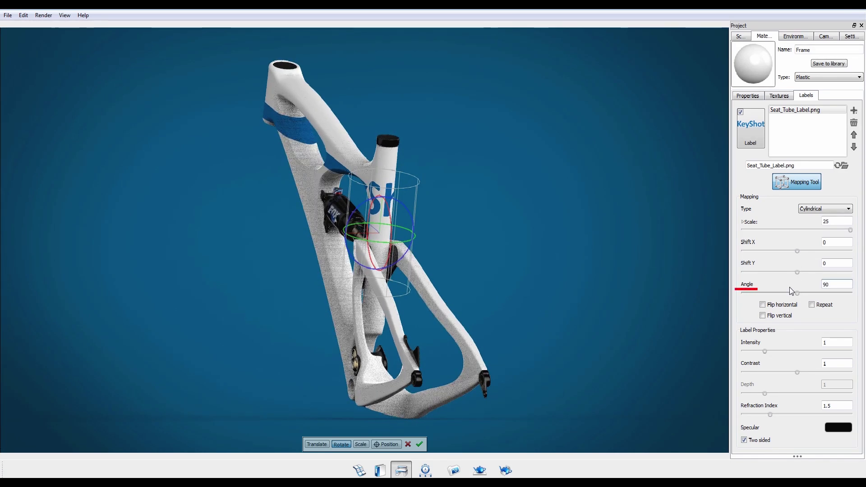
pyautogui.press('Return')
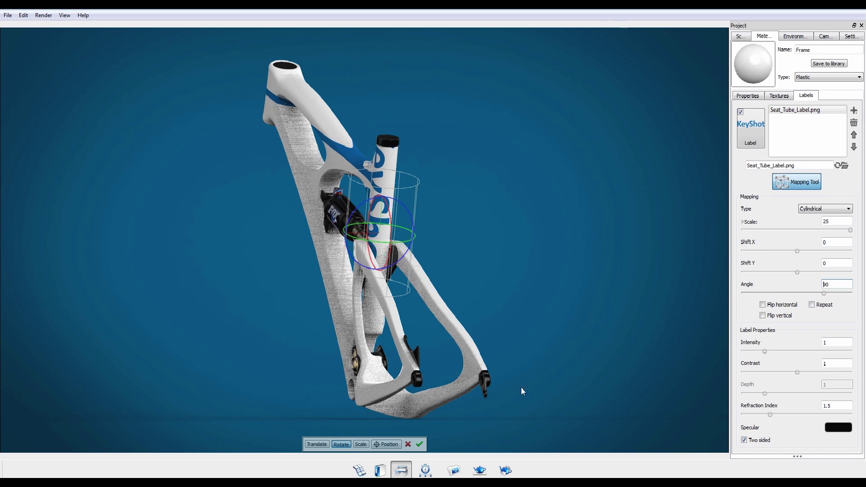
pyautogui.moveTo(561, 354); pyautogui.dragTo(489, 348)
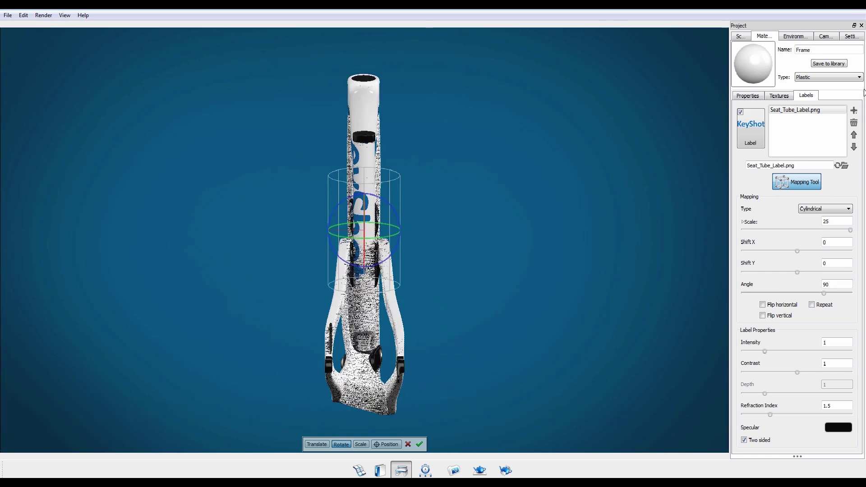
pyautogui.moveTo(350, 261); pyautogui.dragTo(413, 259)
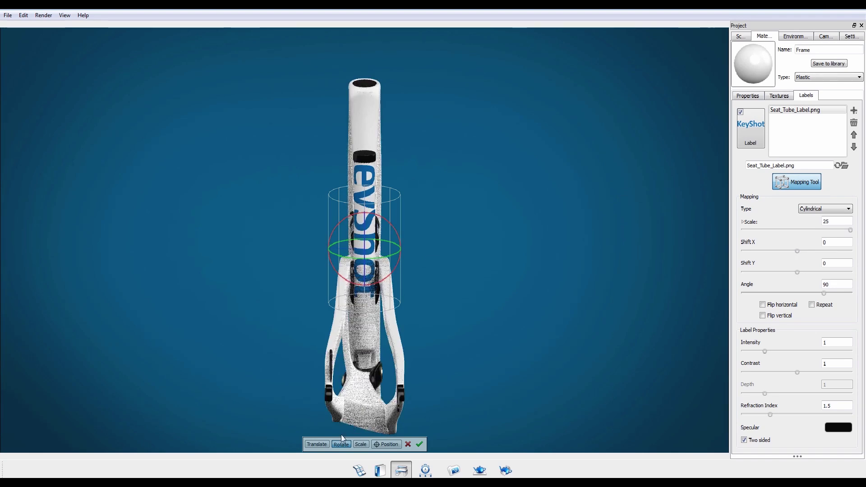
pyautogui.click(316, 444)
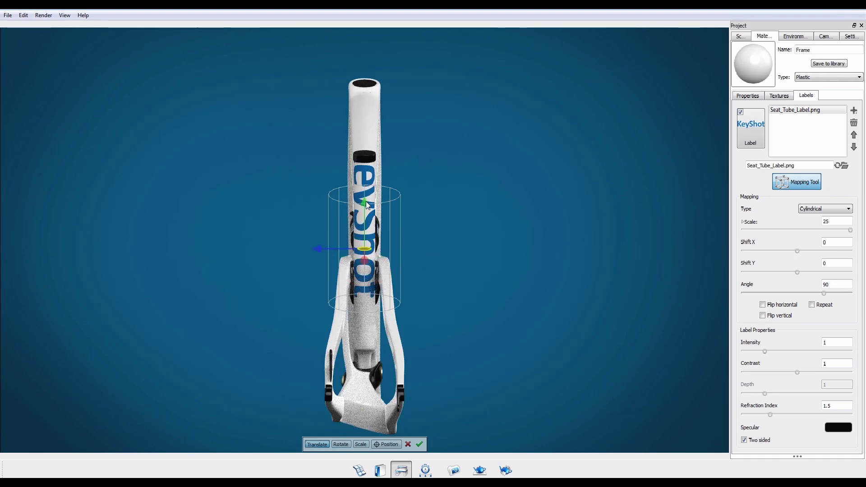
pyautogui.moveTo(366, 204); pyautogui.dragTo(366, 238)
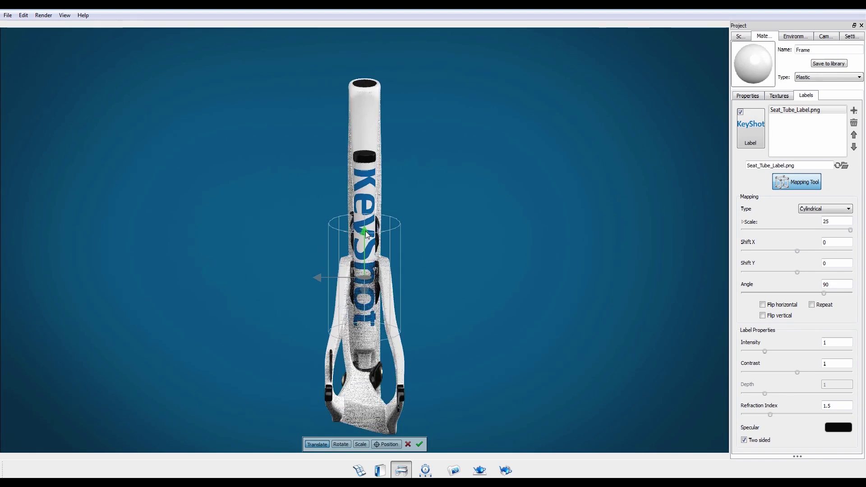
# Step: Confirm the label placement and change the label's specular colour to pure white
pyautogui.click(420, 445)
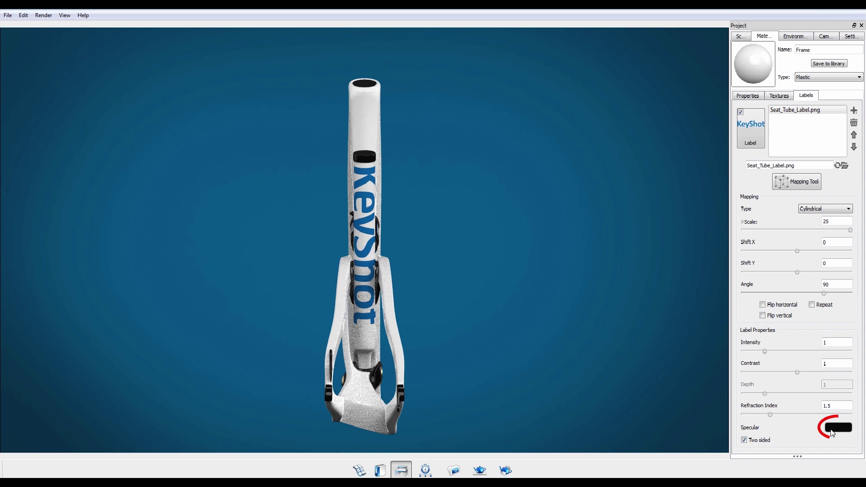
pyautogui.click(832, 434)
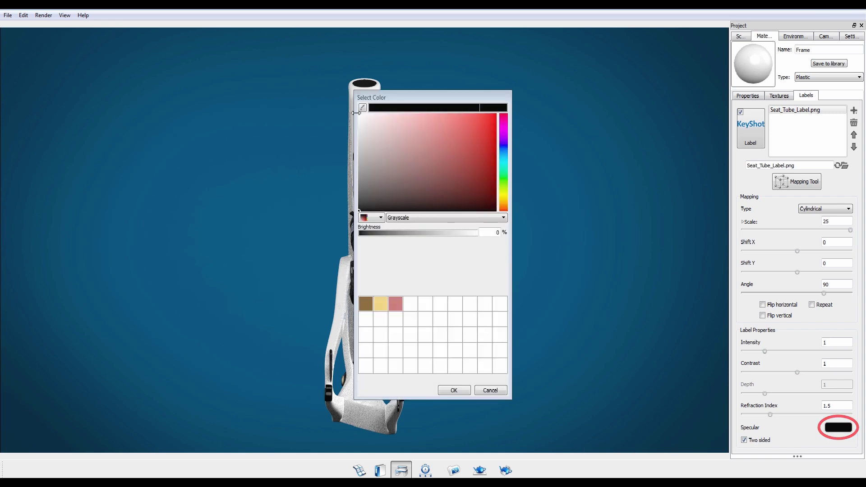
pyautogui.moveTo(363, 121); pyautogui.dragTo(346, 105)
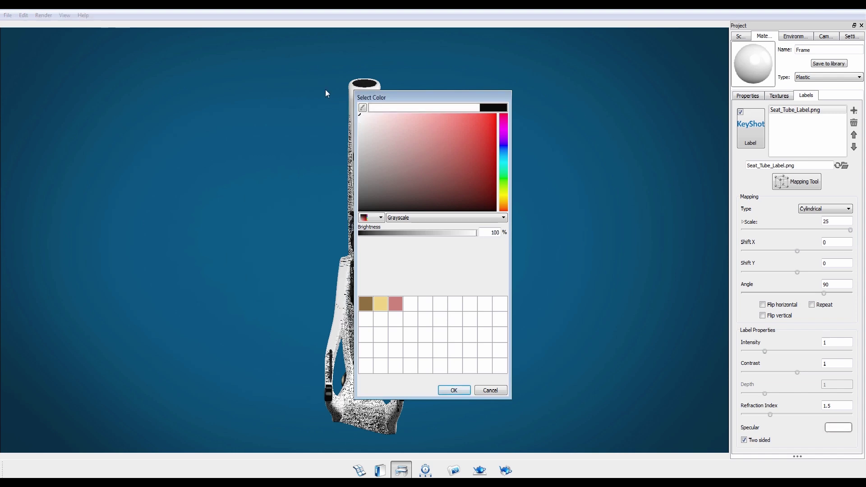
pyautogui.click(453, 391)
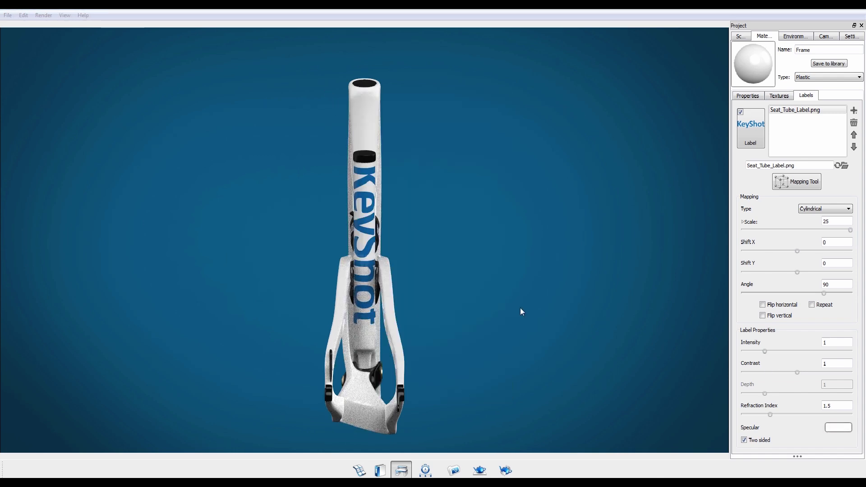
pyautogui.moveTo(520, 309)
pyautogui.mouseDown()
pyautogui.moveTo(437, 306)
pyautogui.moveTo(673, 173)
pyautogui.mouseUp()
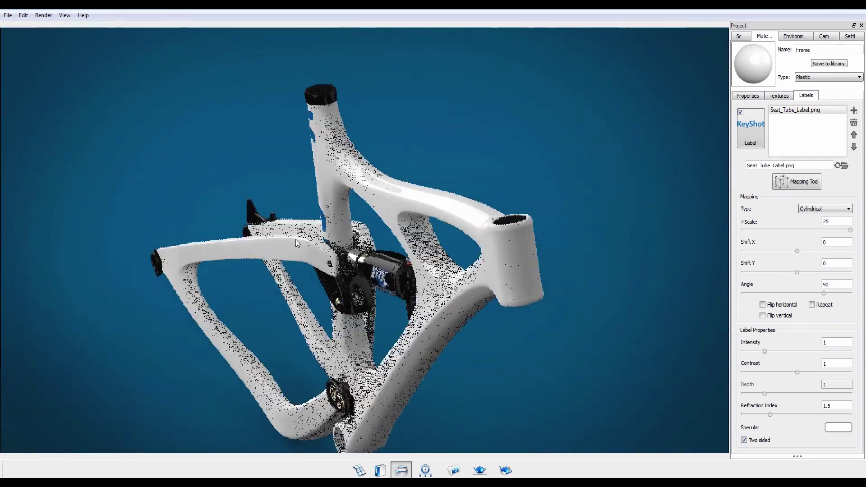
# Step: Load KeyShot_4_Icon_Silhouette_Black.png as a new label on the frame
pyautogui.moveTo(440, 242); pyautogui.dragTo(451, 223)
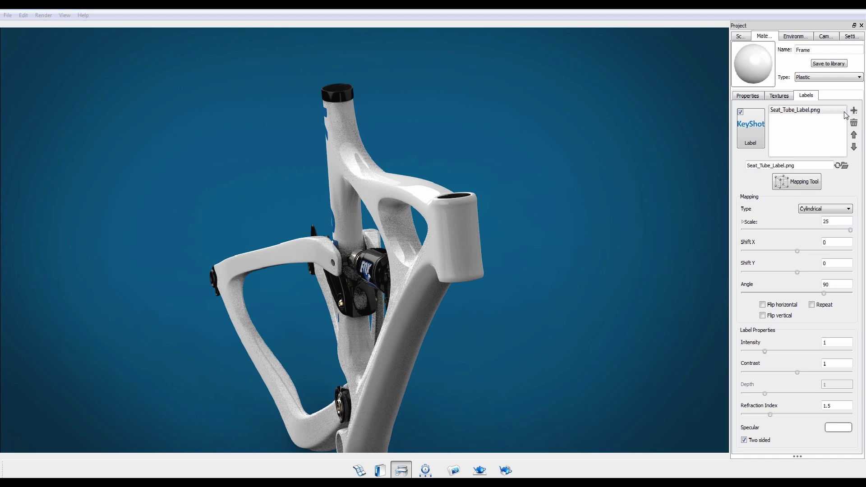
pyautogui.click(117, 85)
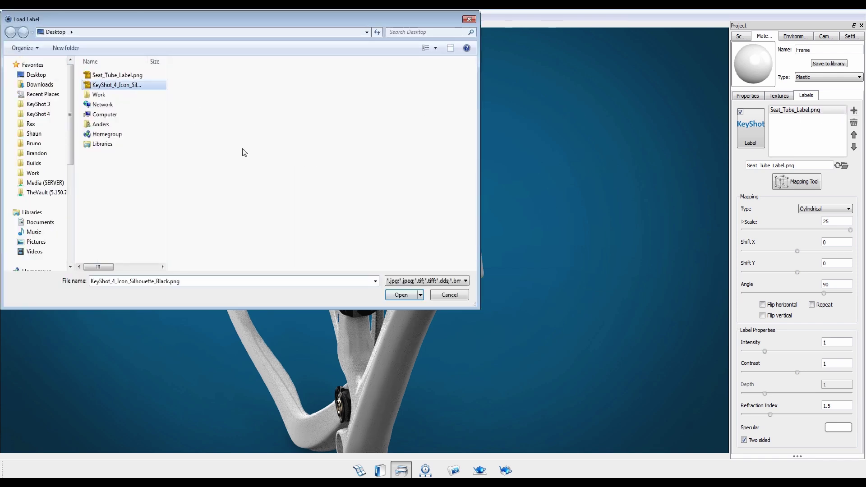
pyautogui.click(401, 294)
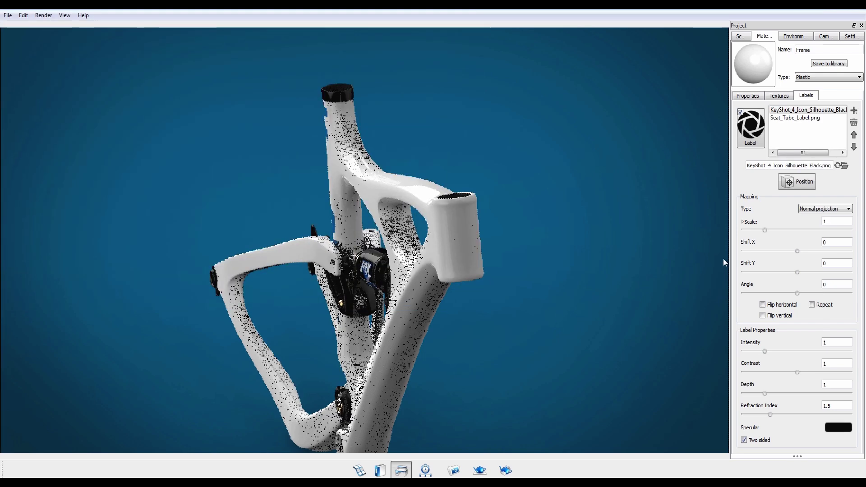
# Step: Give the icon label cylindrical mapping, Shift X and Y of 0, and scale 5
pyautogui.click(825, 208)
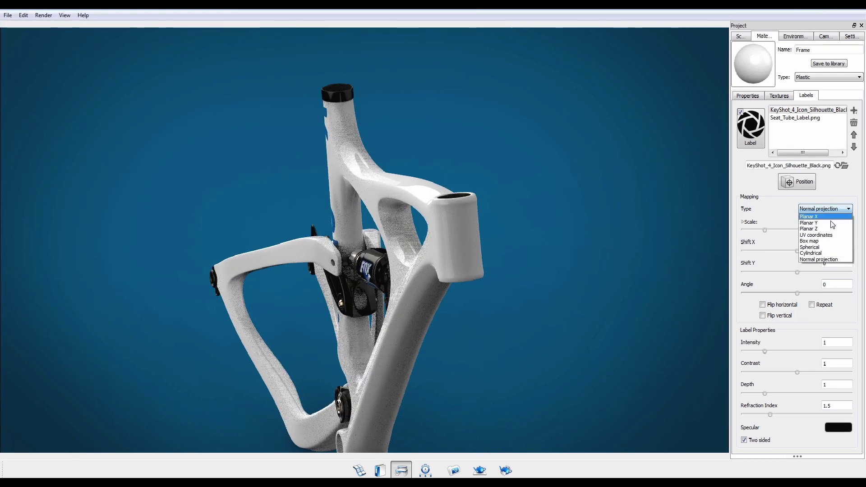
pyautogui.click(832, 252)
pyautogui.moveTo(833, 242); pyautogui.dragTo(797, 247)
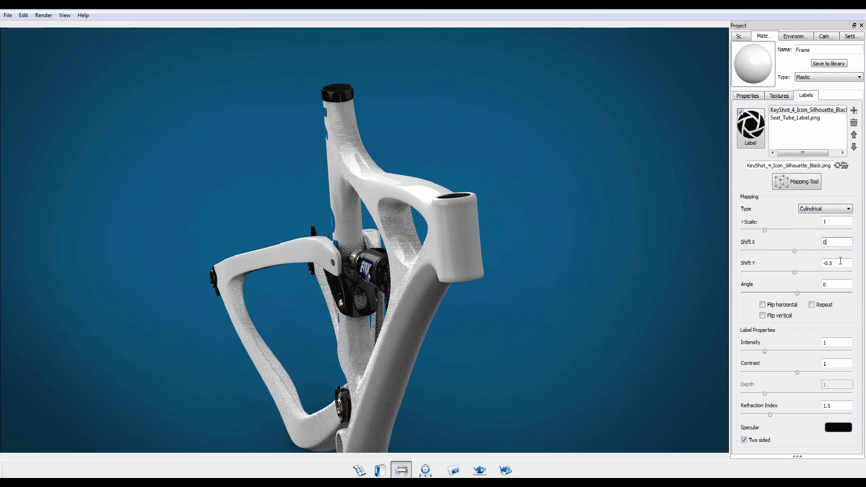
pyautogui.moveTo(840, 262); pyautogui.dragTo(819, 244)
pyautogui.write('0')
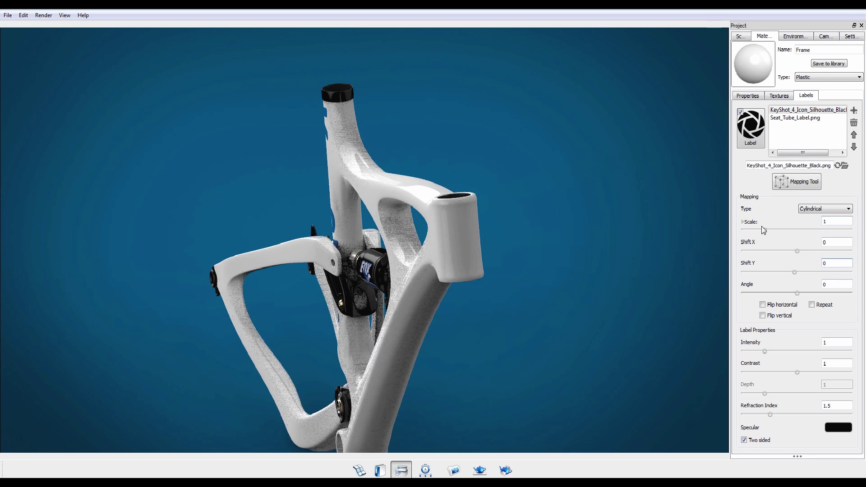
pyautogui.moveTo(835, 231); pyautogui.dragTo(850, 230)
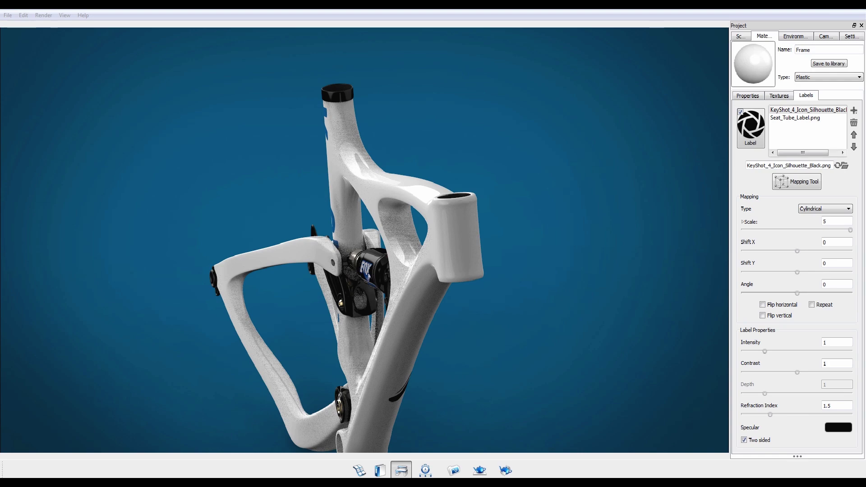
pyautogui.click(787, 183)
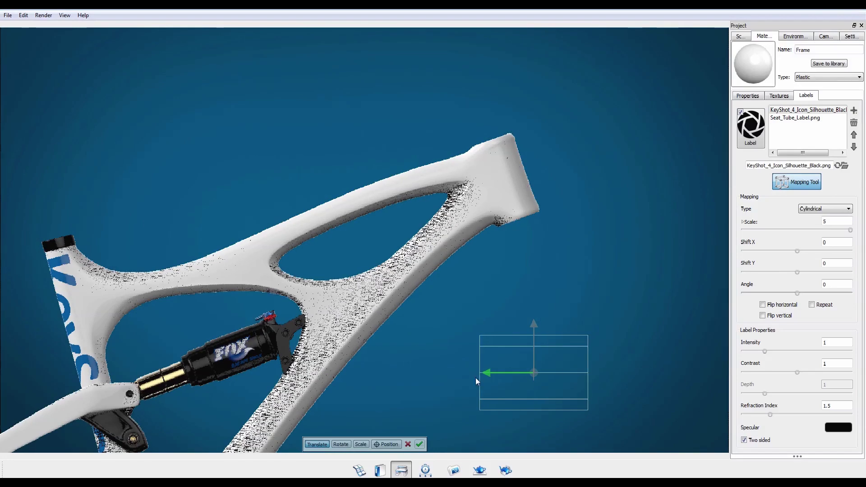
# Step: Drag the black icon label onto the head tube and rotate it to face forward
pyautogui.moveTo(475, 378)
pyautogui.mouseDown()
pyautogui.moveTo(515, 139)
pyautogui.moveTo(528, 213)
pyautogui.mouseUp()
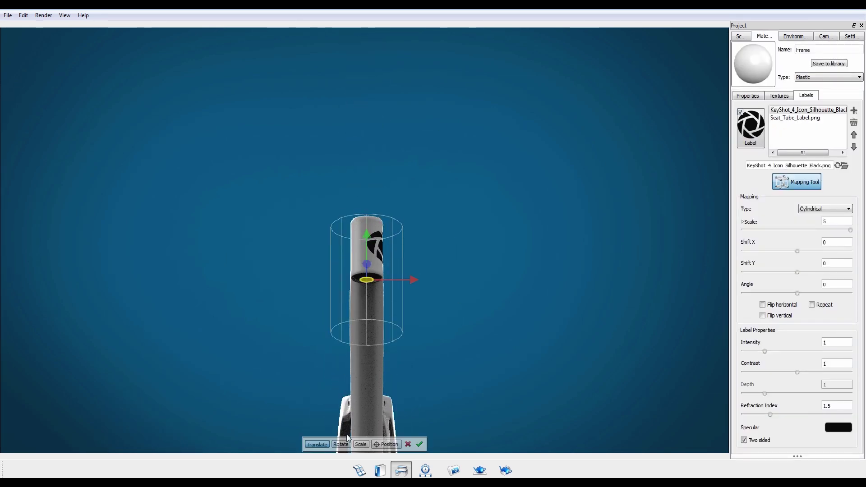
pyautogui.click(340, 444)
pyautogui.moveTo(390, 288); pyautogui.dragTo(310, 301)
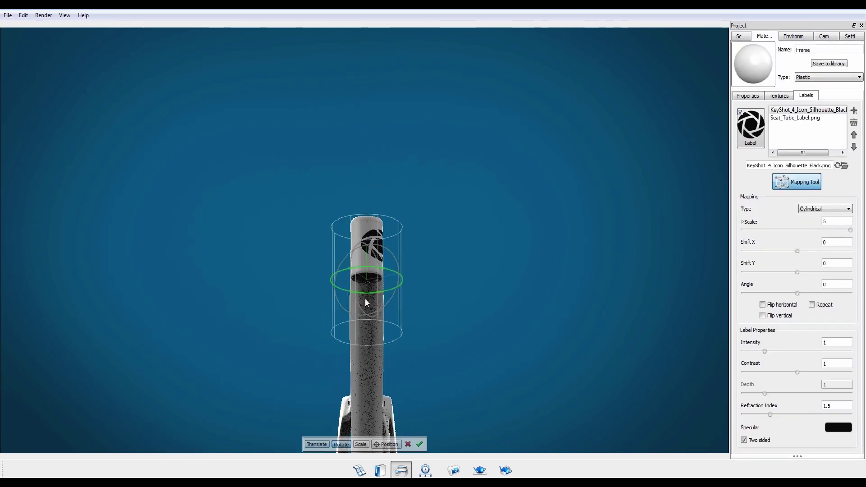
pyautogui.click(419, 445)
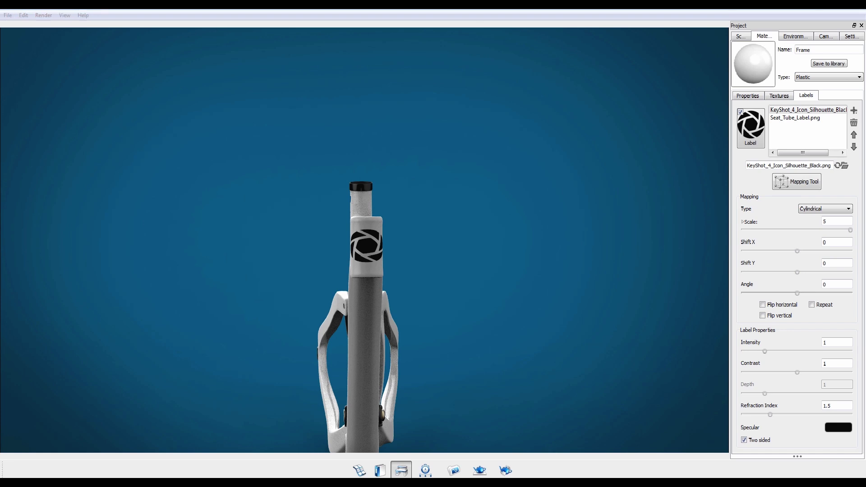
# Step: Try a separate X scale of 4 on the icon label, then restore uniform scale 5
pyautogui.click(744, 222)
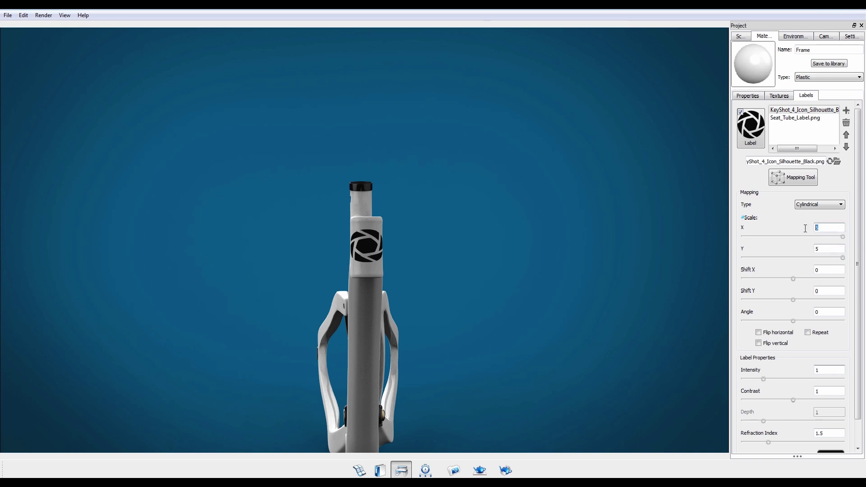
pyautogui.press('Return')
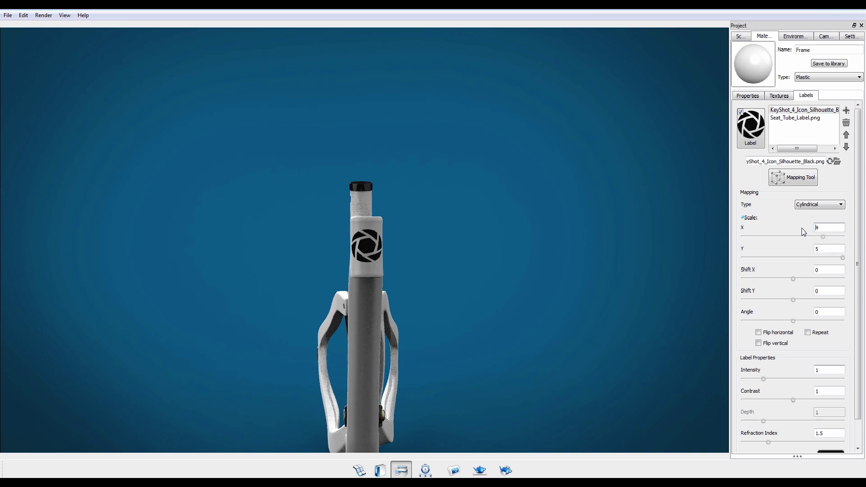
pyautogui.click(743, 219)
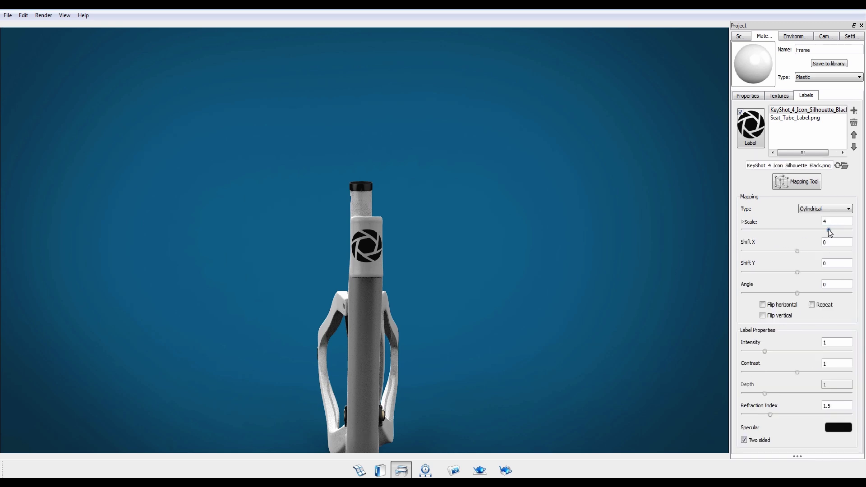
pyautogui.moveTo(839, 232); pyautogui.dragTo(860, 235)
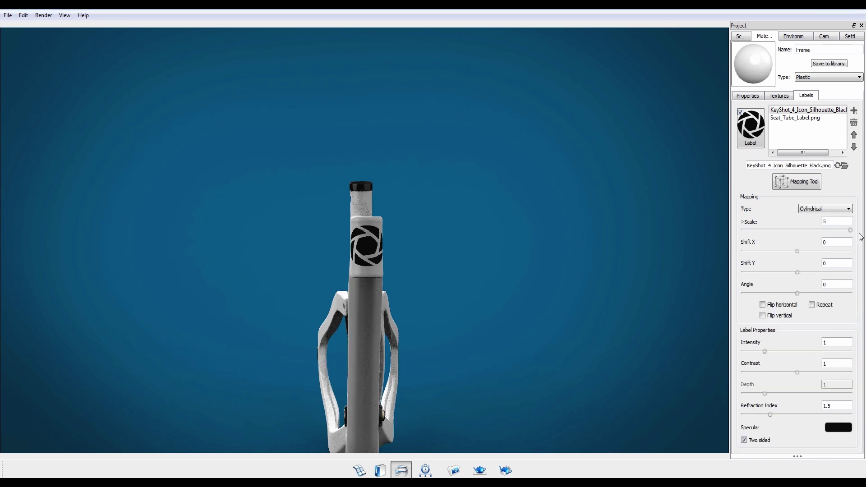
pyautogui.moveTo(266, 313); pyautogui.dragTo(583, 295)
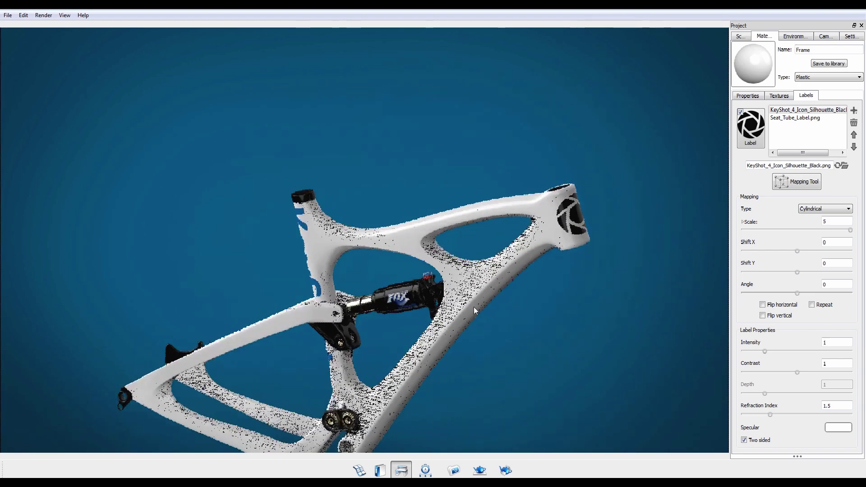
pyautogui.moveTo(583, 291); pyautogui.dragTo(597, 268)
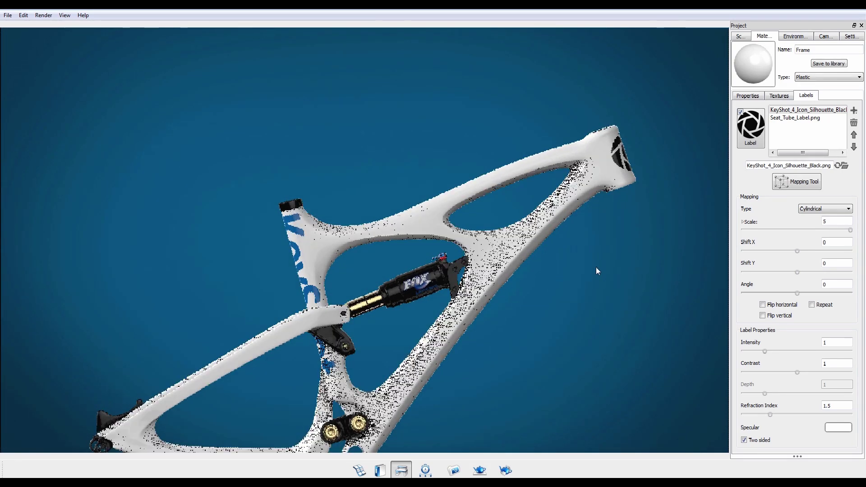
pyautogui.moveTo(245, 280); pyautogui.dragTo(628, 289)
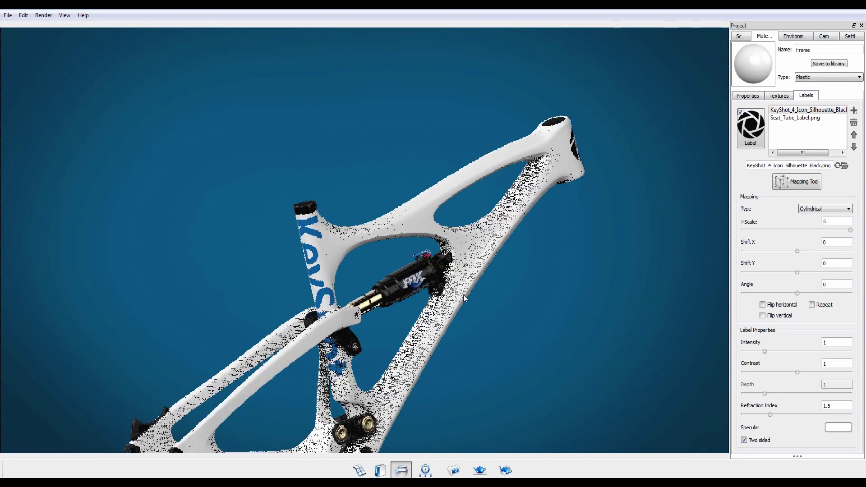
pyautogui.moveTo(279, 329); pyautogui.dragTo(628, 339)
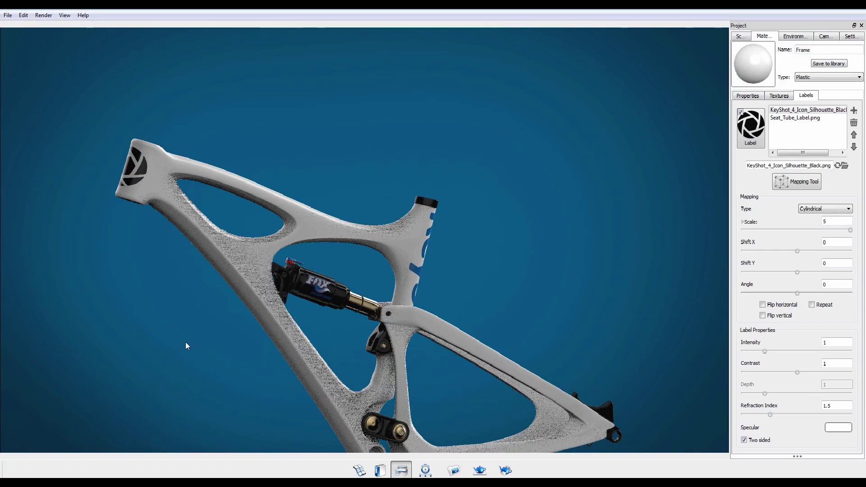
pyautogui.moveTo(187, 312); pyautogui.dragTo(388, 332)
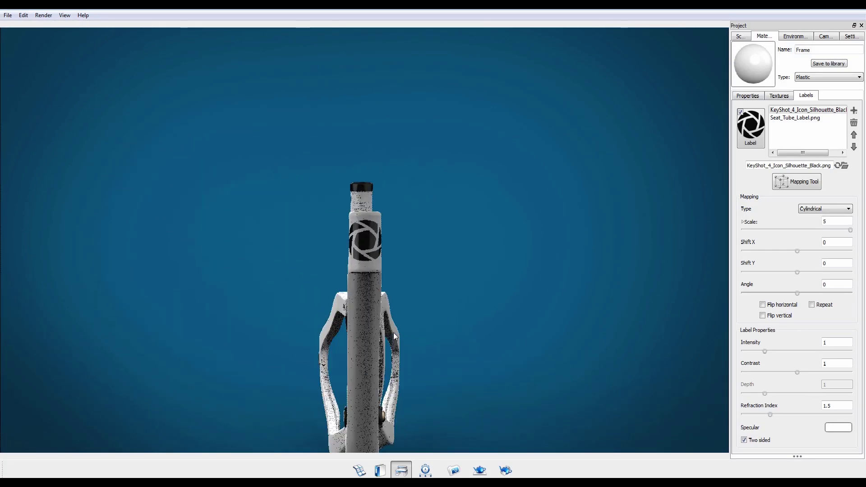
pyautogui.moveTo(322, 336)
pyautogui.mouseDown()
pyautogui.moveTo(451, 346)
pyautogui.moveTo(455, 300)
pyautogui.mouseUp()
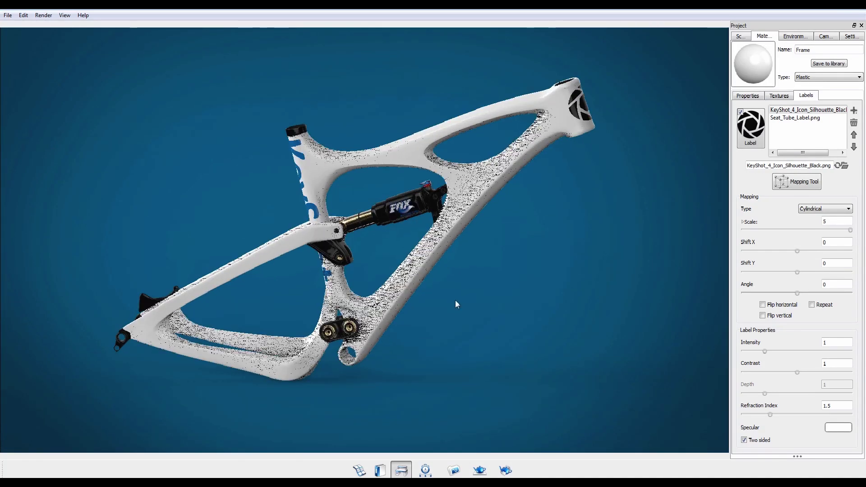